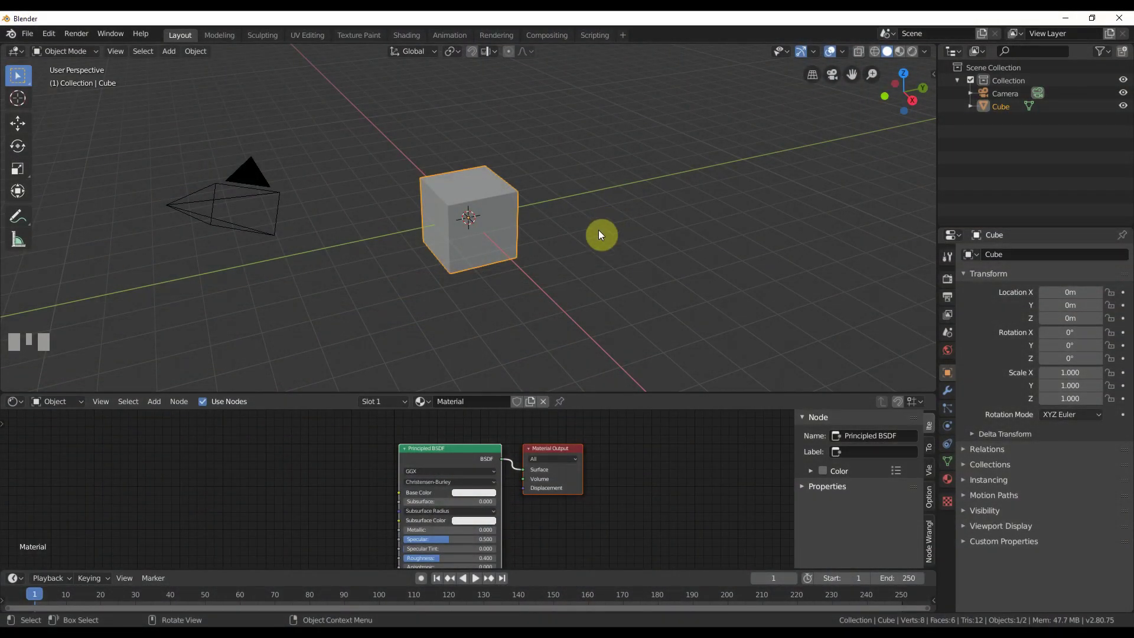
Step: Delete the Principled BSDF and wire a new Principled Volume into Material Output's Volume socket
scroll(354, 463, up, 2)
middle_drag(354, 463, 332, 484)
click(384, 471)
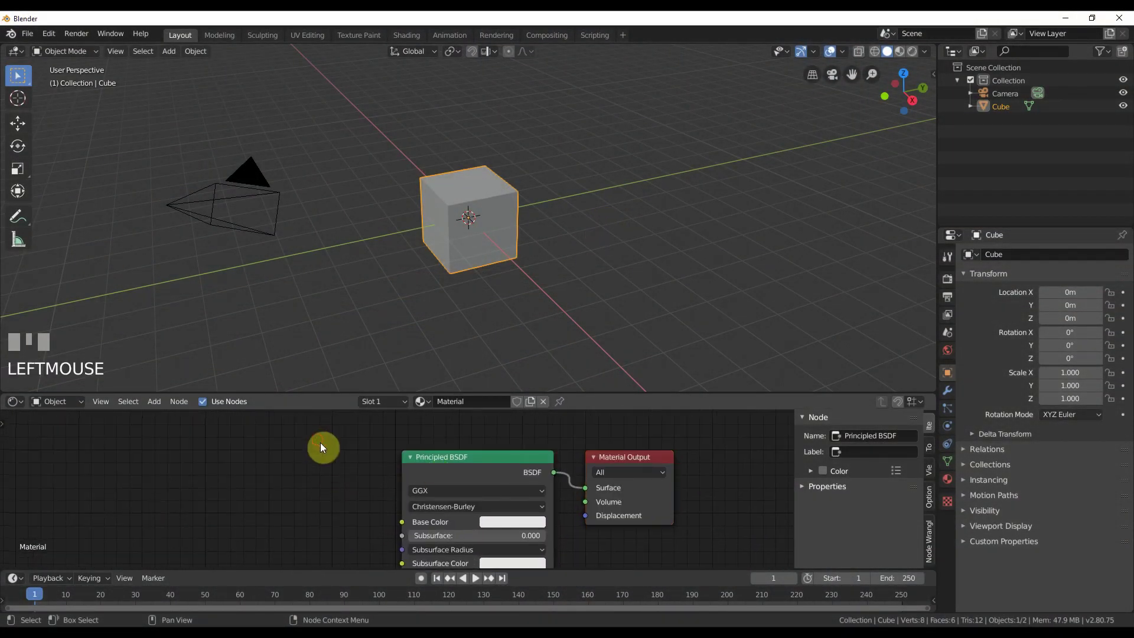
click(446, 473)
key(Delete)
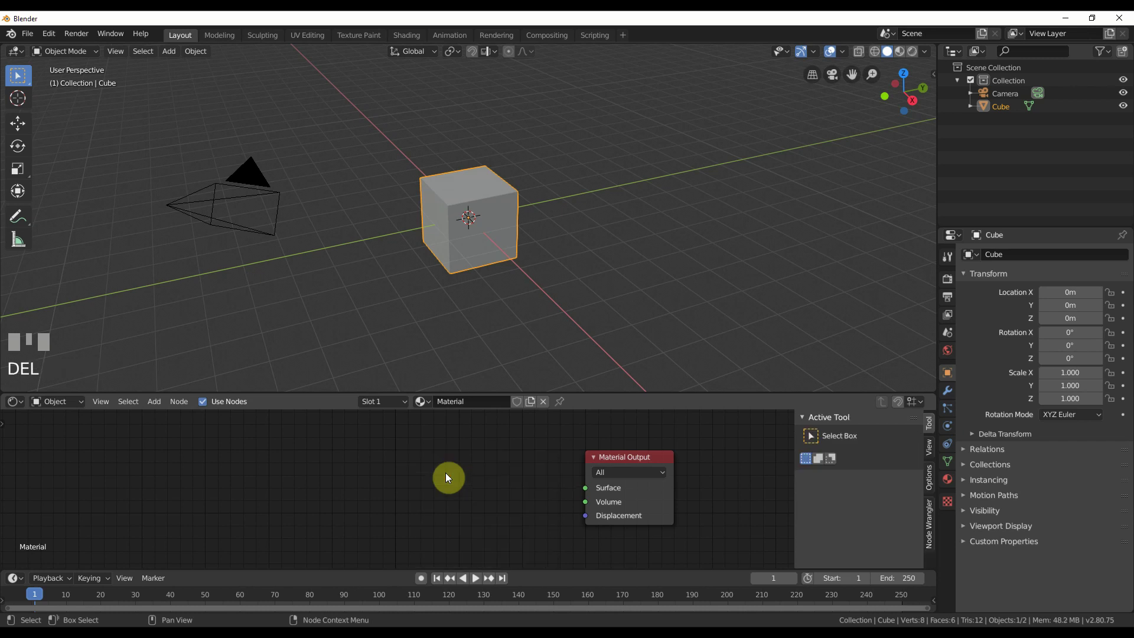
key(shift+a)
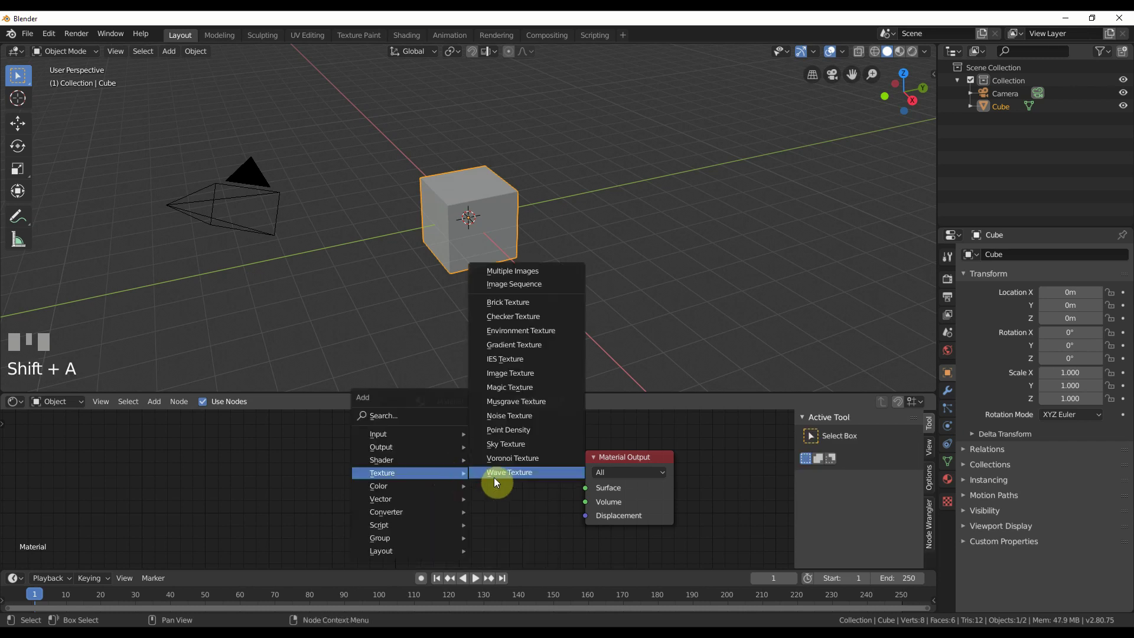
click(516, 359)
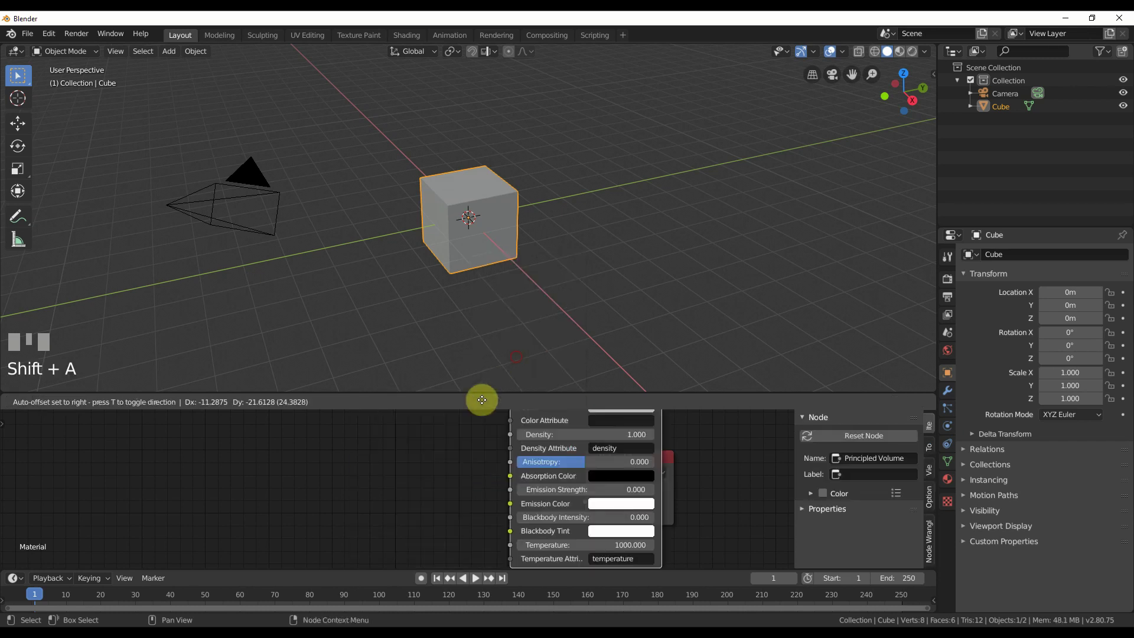
click(549, 476)
drag(537, 462, 587, 501)
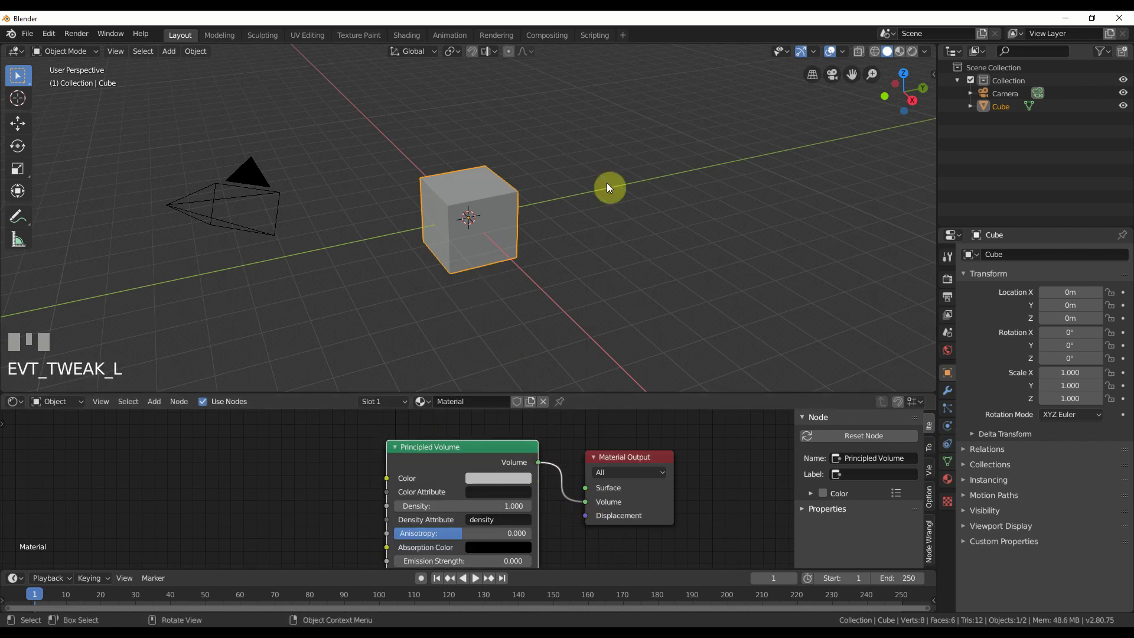
Step: Switch the viewport to Rendered shading and set Eevee viewport samples to 0
click(912, 51)
scroll(615, 300, up, 6)
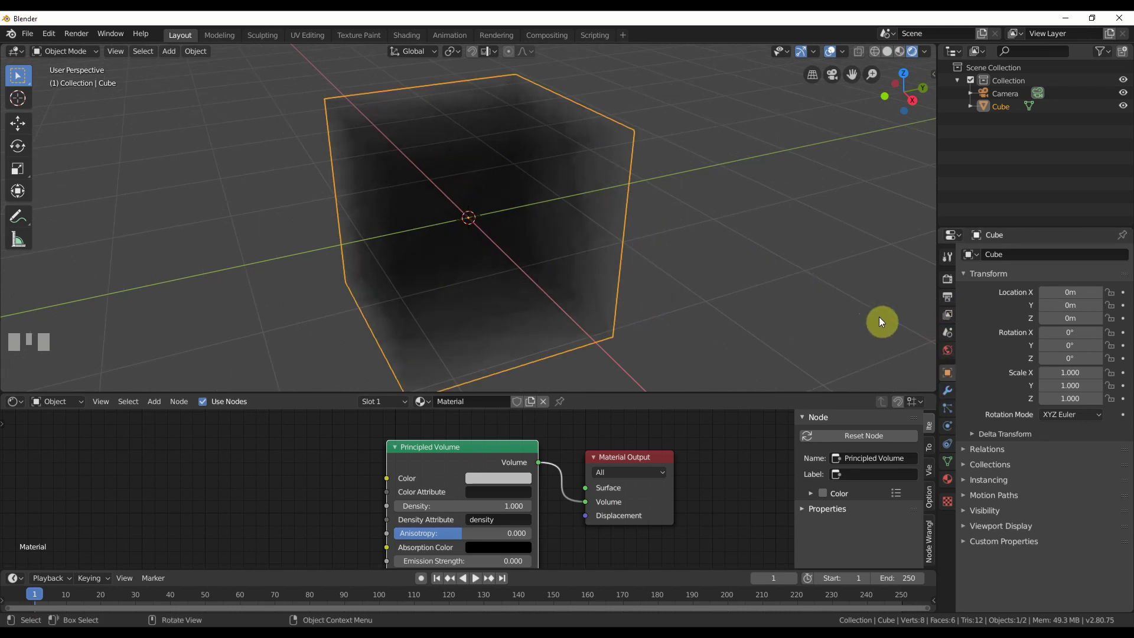
click(947, 278)
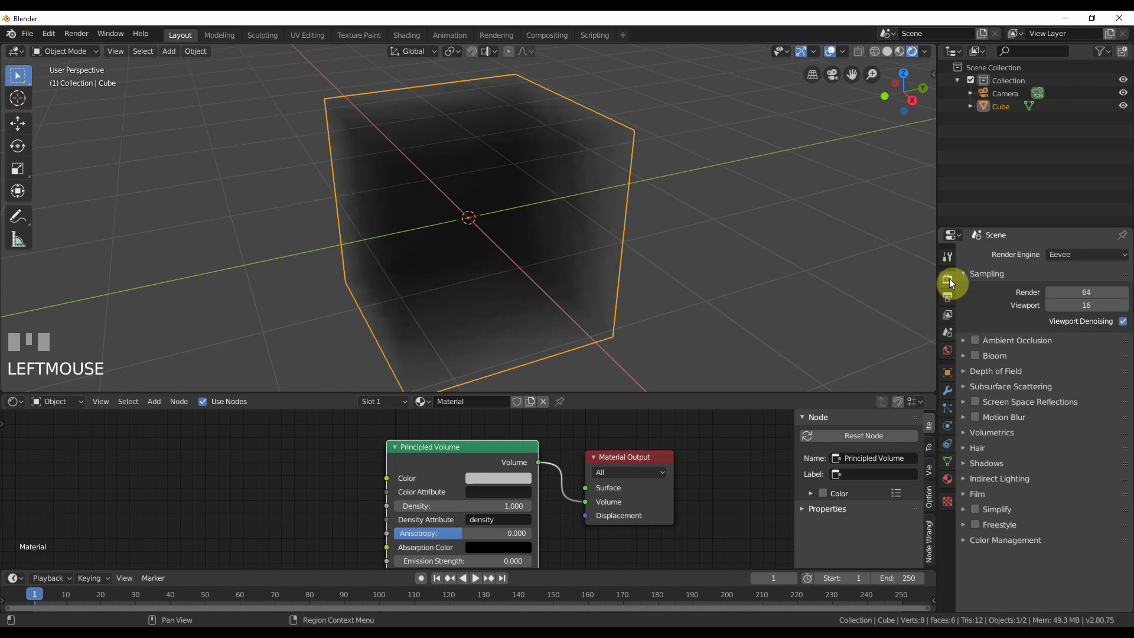
drag(1101, 305, 943, 300)
scroll(495, 236, down, 4)
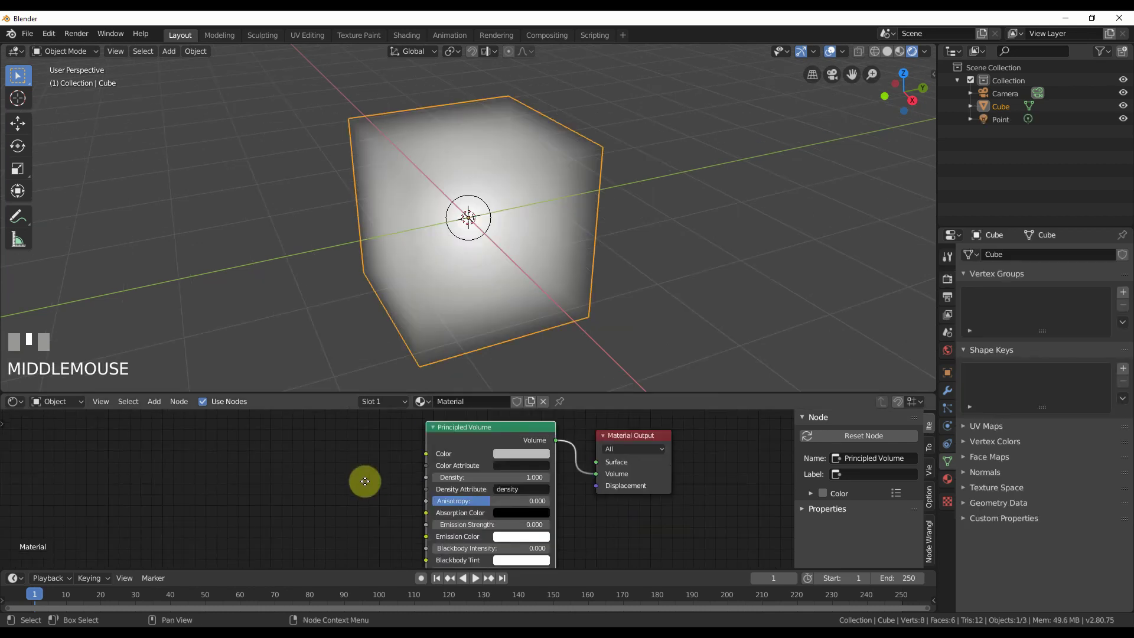
middle_drag(358, 470, 387, 501)
scroll(400, 501, up, 1)
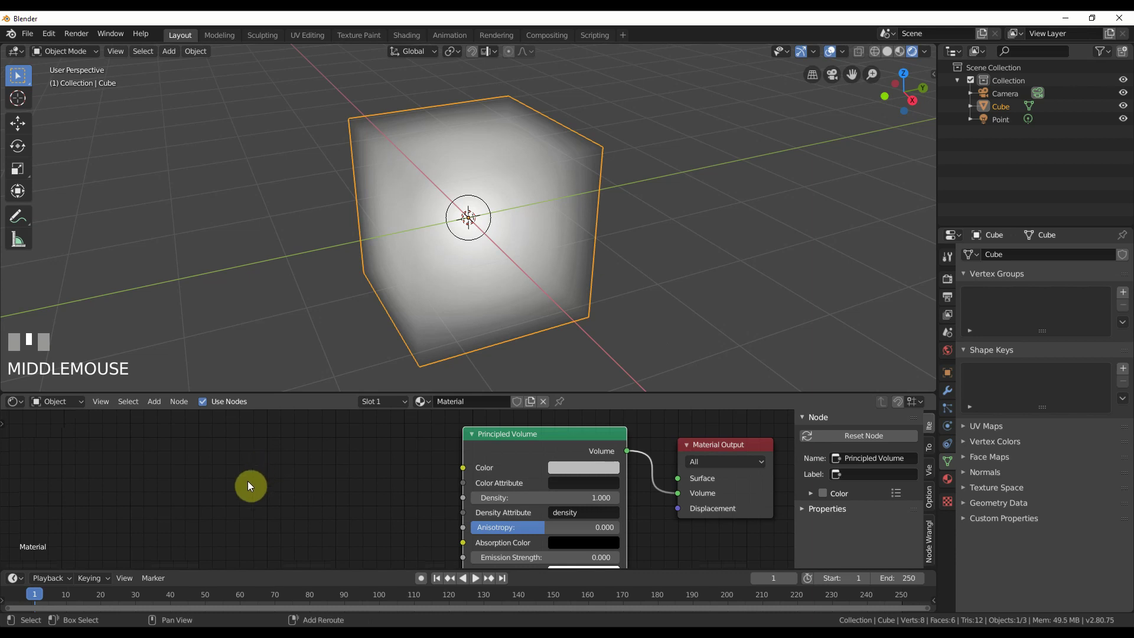
Step: Add a Noise Texture and feed its Fac into the Principled Volume's Density
key(shift+a)
mouse_move(203, 468)
click(343, 420)
click(353, 470)
drag(357, 483, 479, 500)
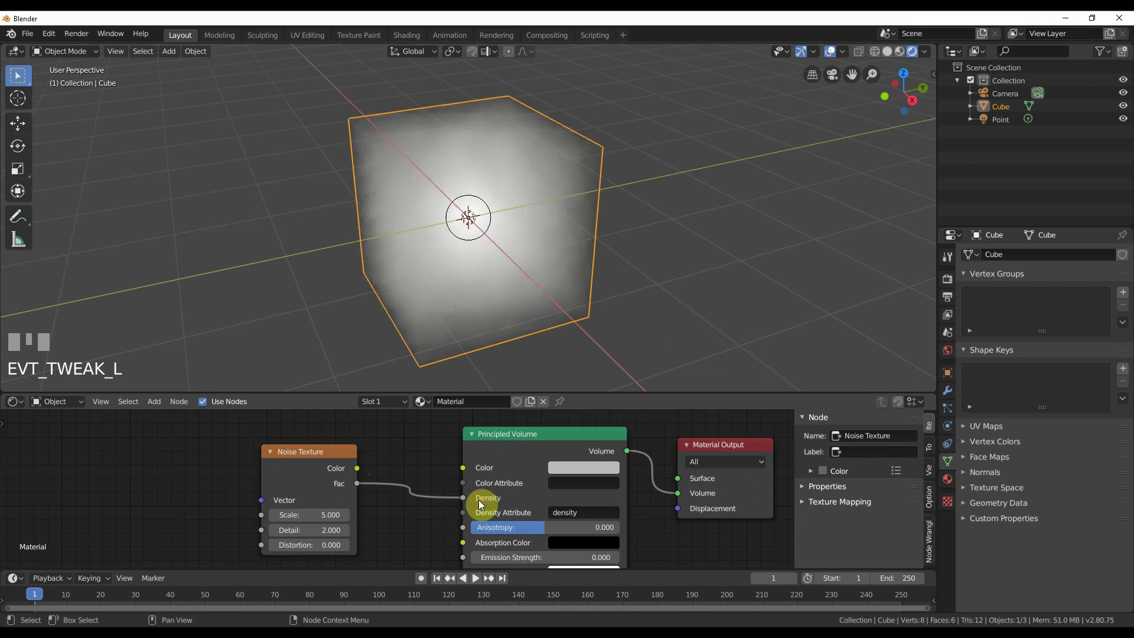
Step: Add Texture Coordinate and Mapping nodes so the noise uses Object coordinates, then arrange them
middle_drag(195, 473, 357, 480)
click(361, 482)
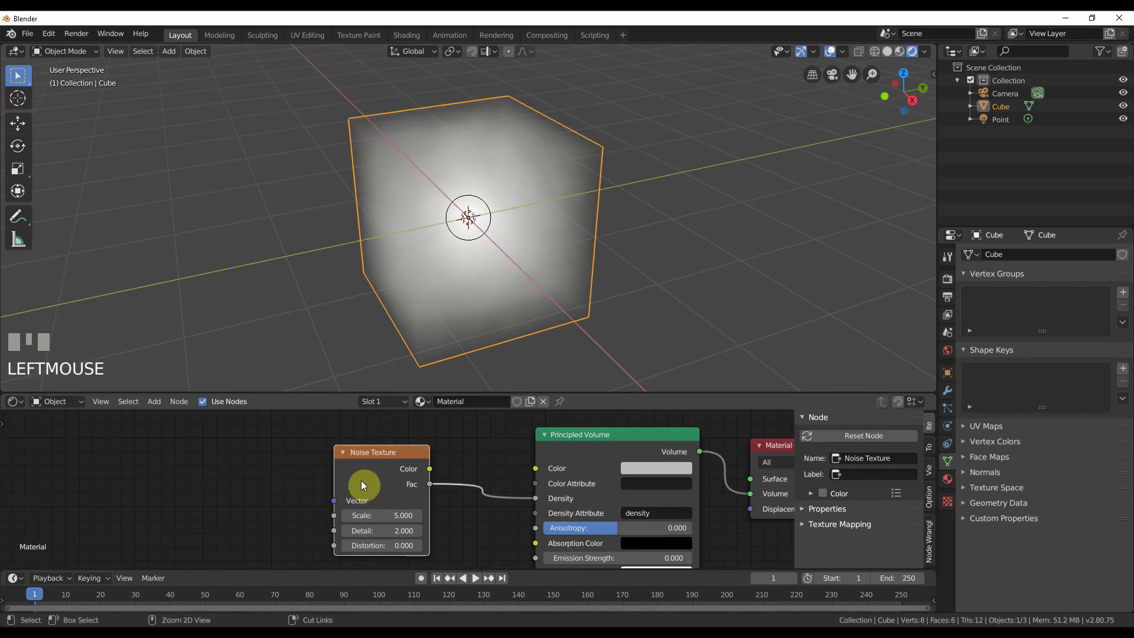
key(ctrl+t)
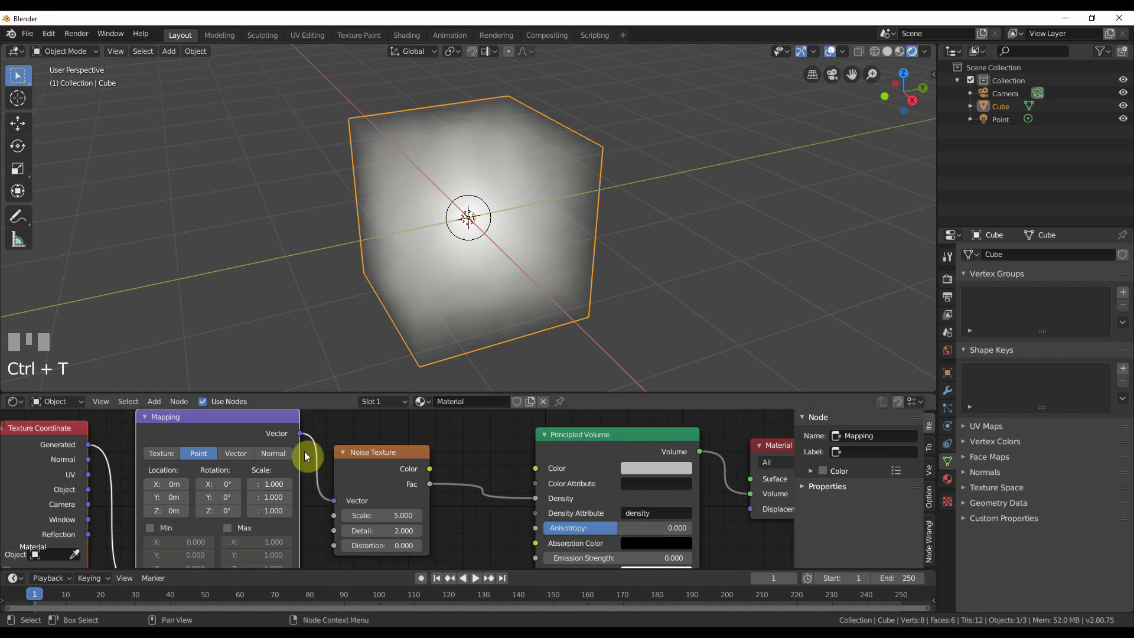
scroll(348, 428, down, 1)
middle_drag(142, 498, 132, 484)
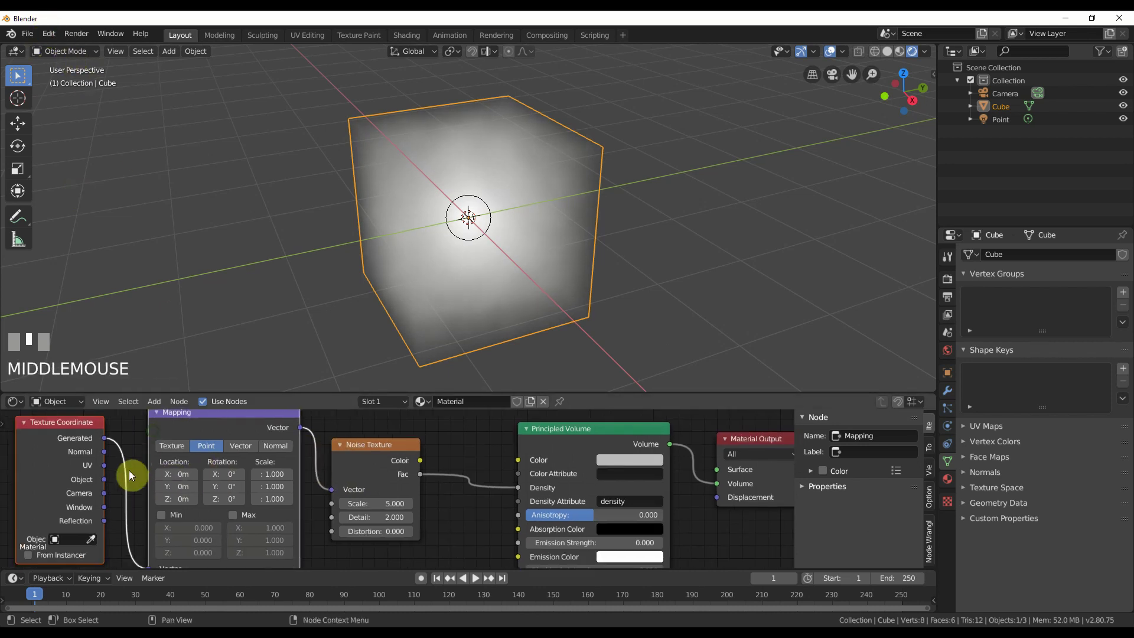
drag(105, 480, 150, 568)
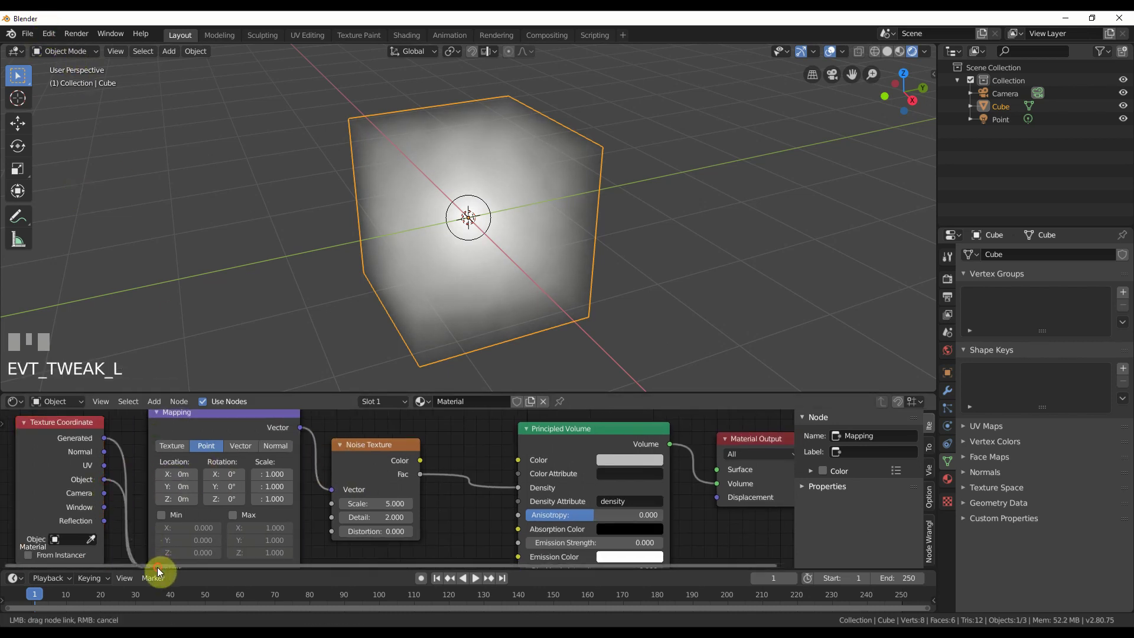
drag(88, 432, 39, 440)
drag(195, 413, 133, 421)
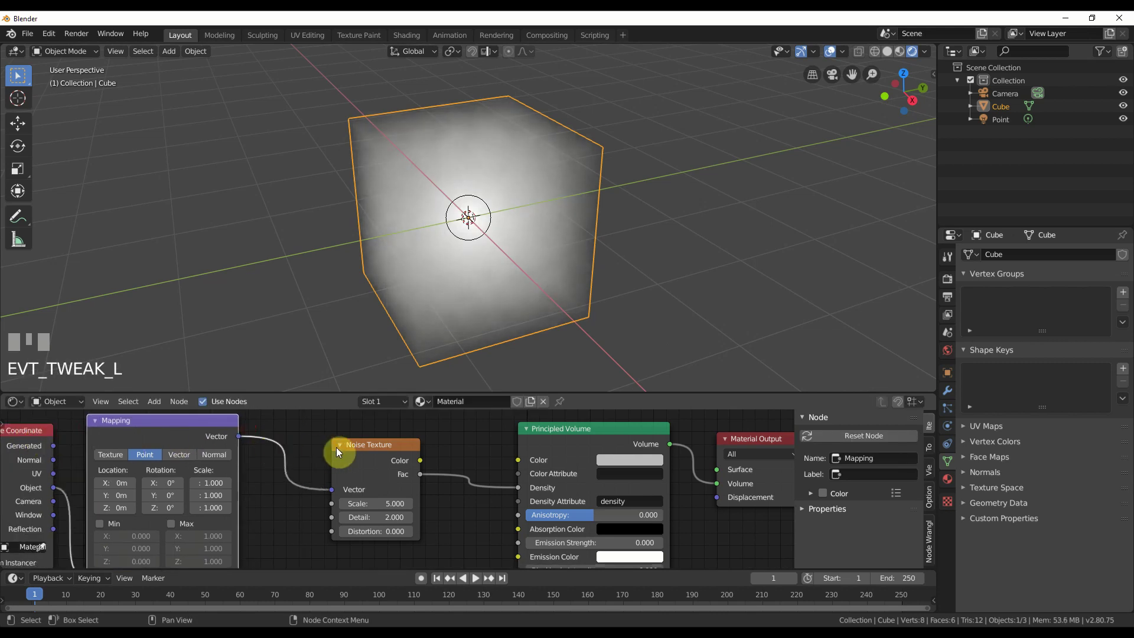
drag(348, 446, 281, 452)
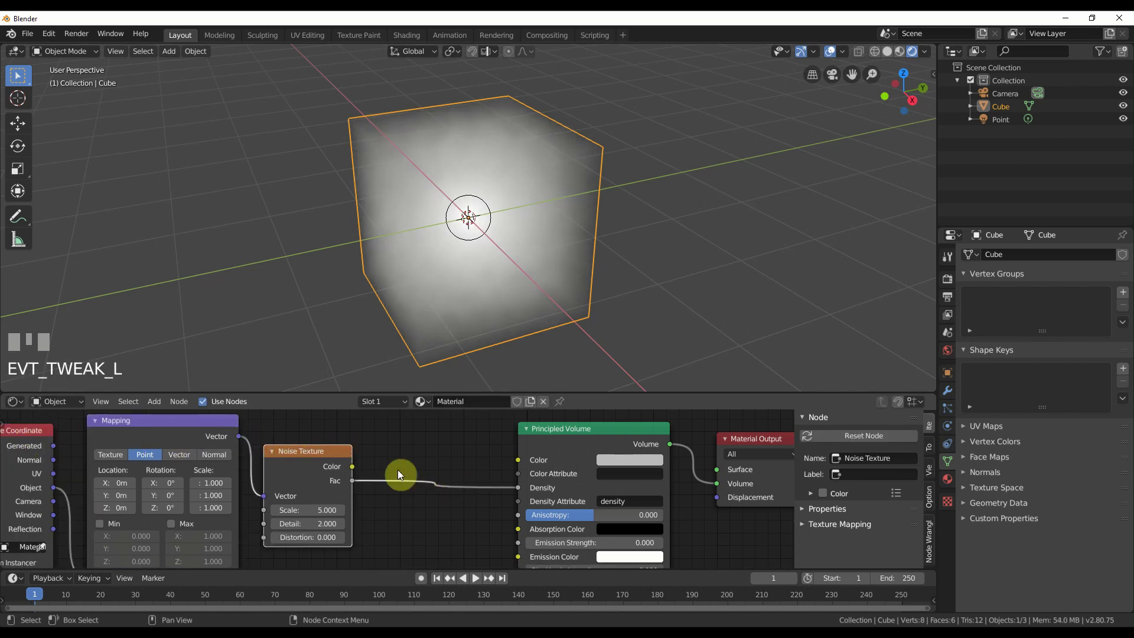
Step: Insert a ColorRamp between the noise and Density, moving its black stop to 0.515
key(shift+a)
click(453, 353)
click(387, 434)
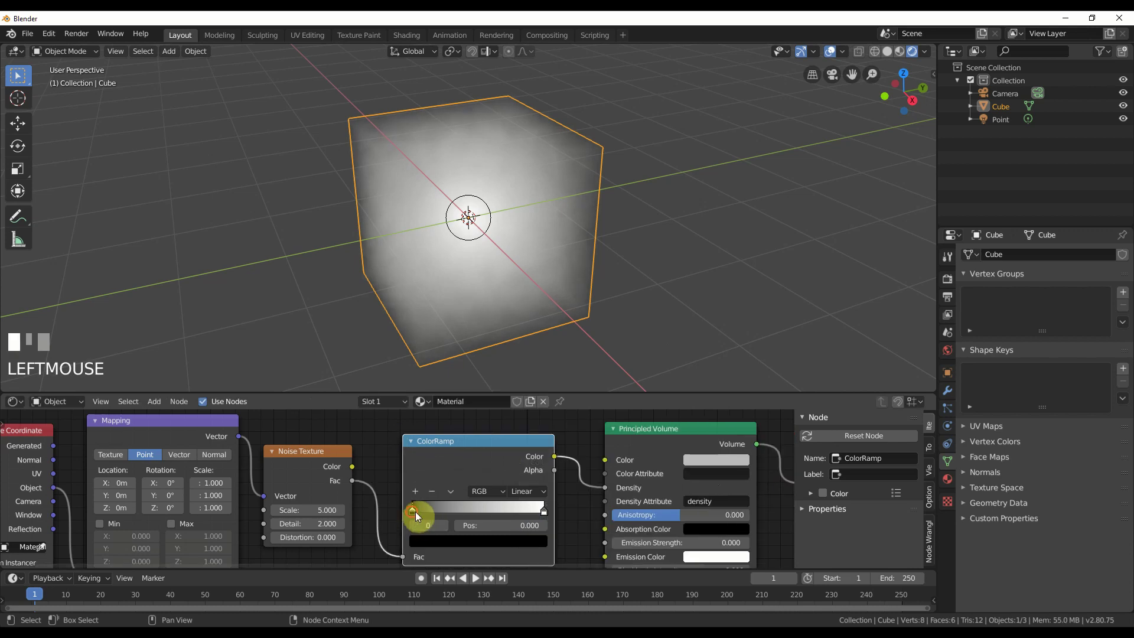
drag(420, 511, 483, 512)
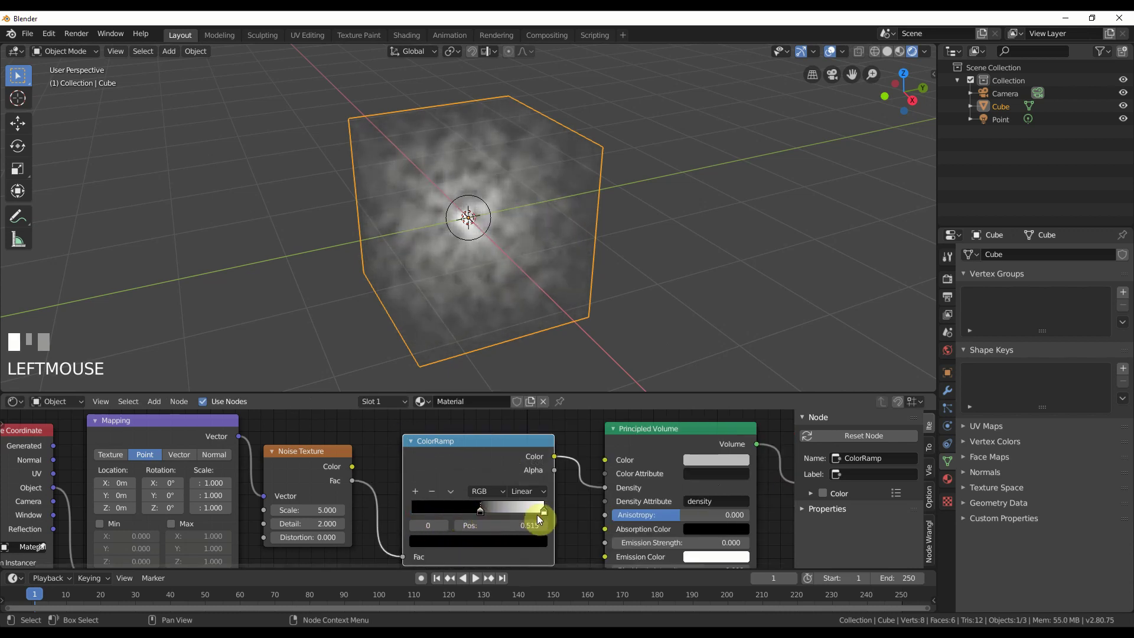
Step: Set Eevee volumetric tile size to 2px, distribution 0.800, and enable volumetric shadows
scroll(572, 267, up, 6)
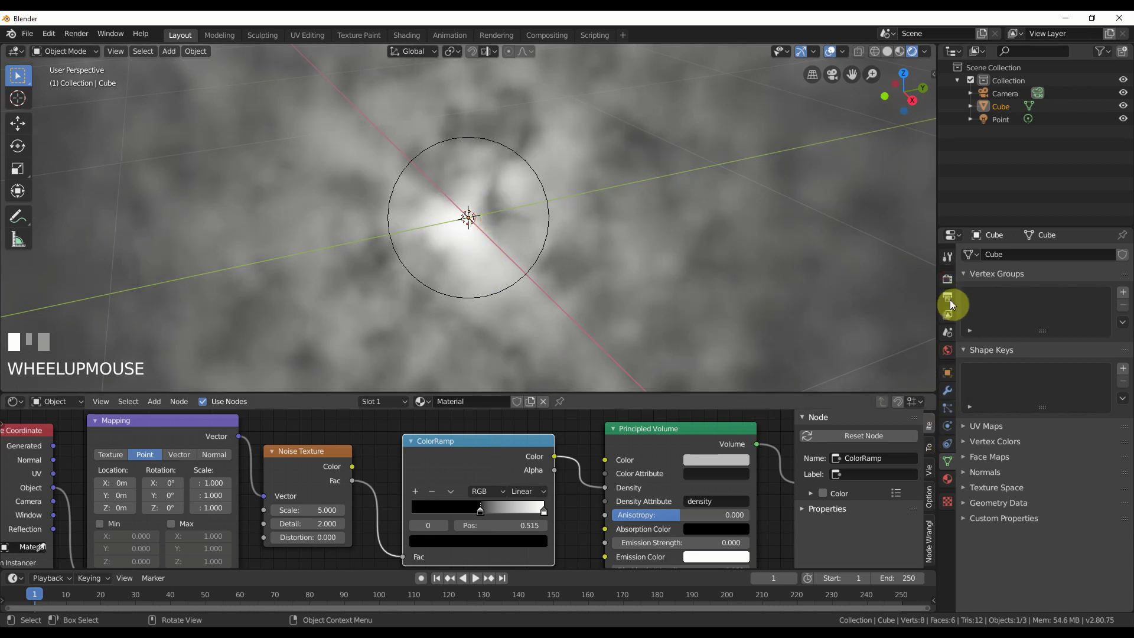
click(947, 278)
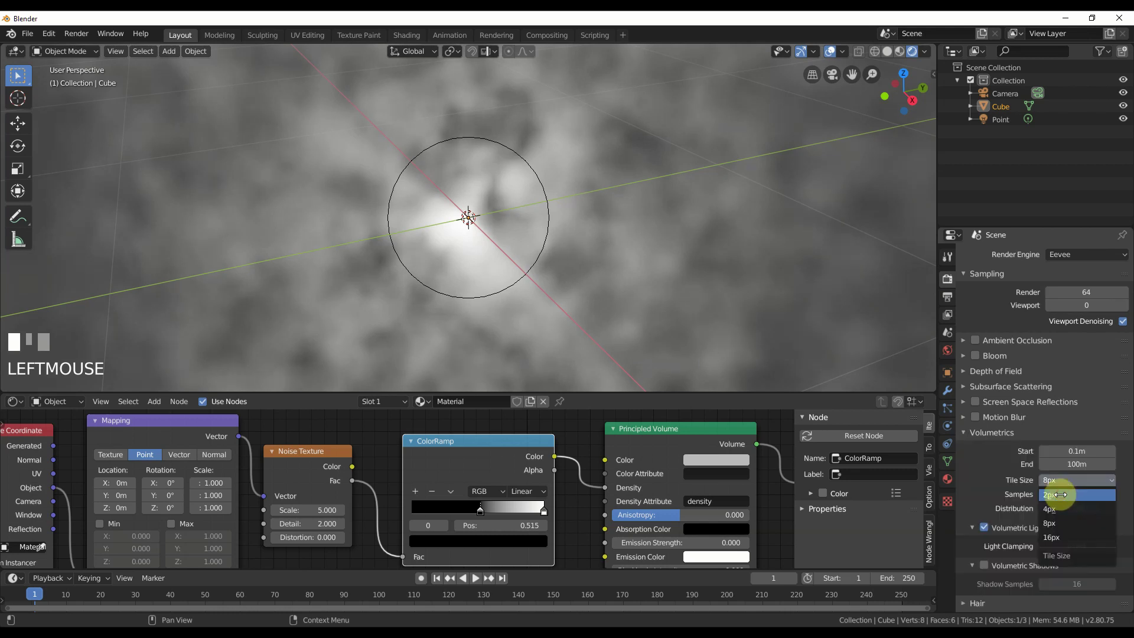
click(1060, 494)
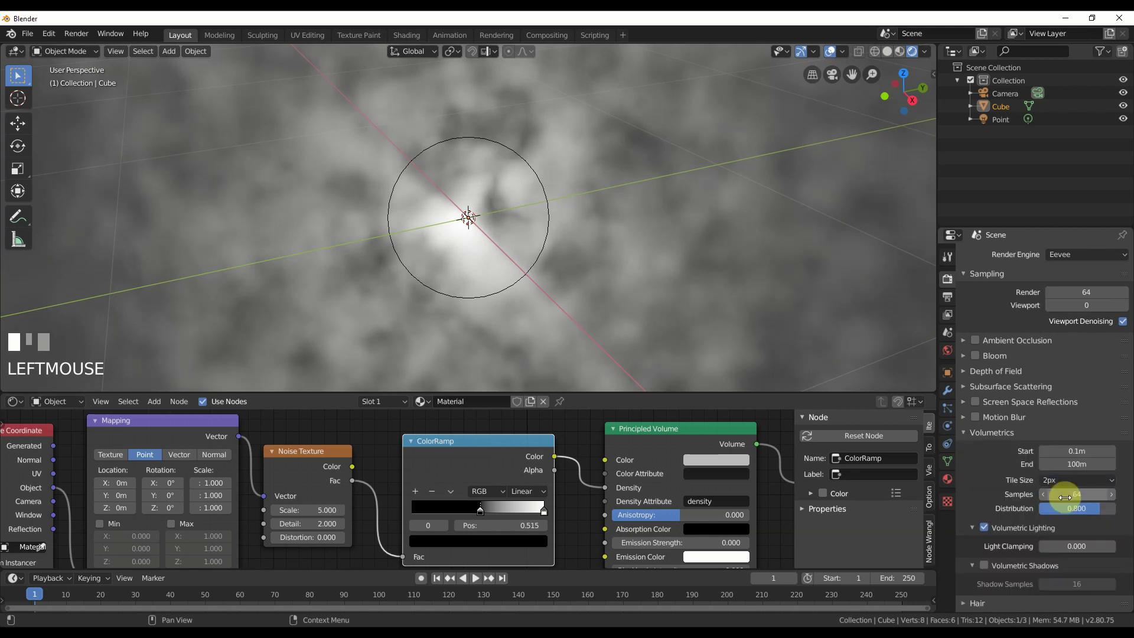
scroll(694, 278, down, 2)
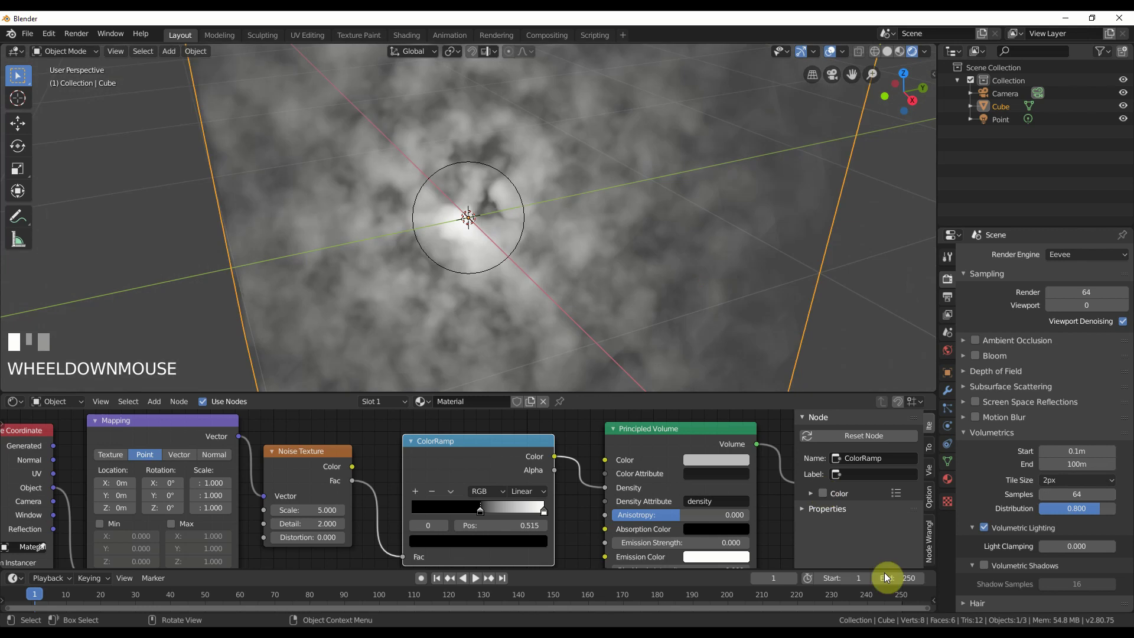
click(984, 565)
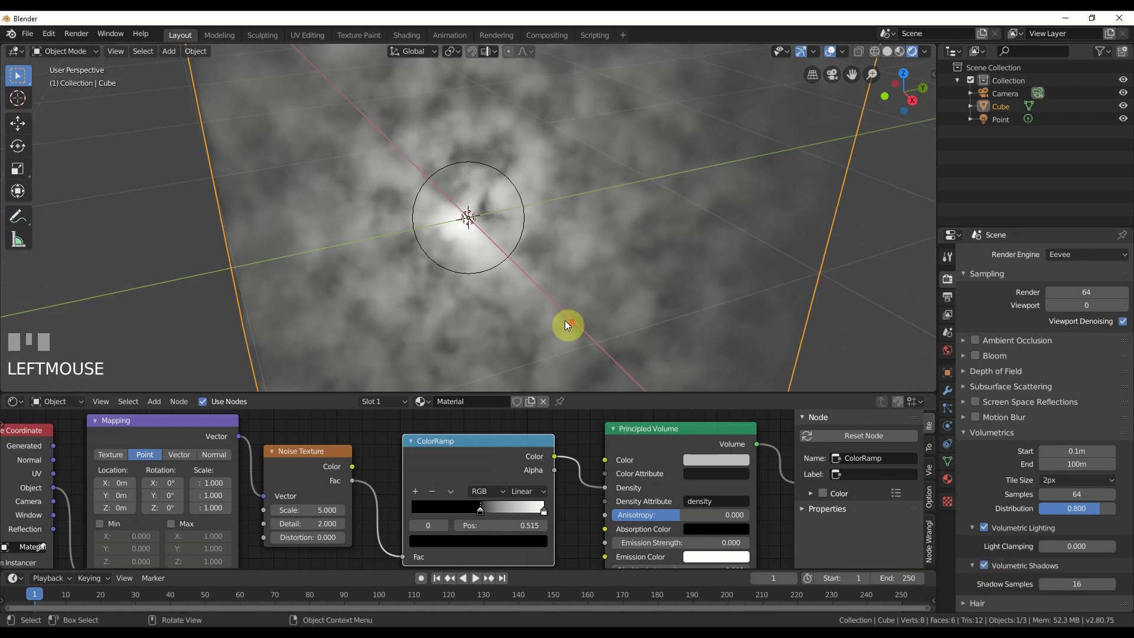
scroll(565, 325, up, 2)
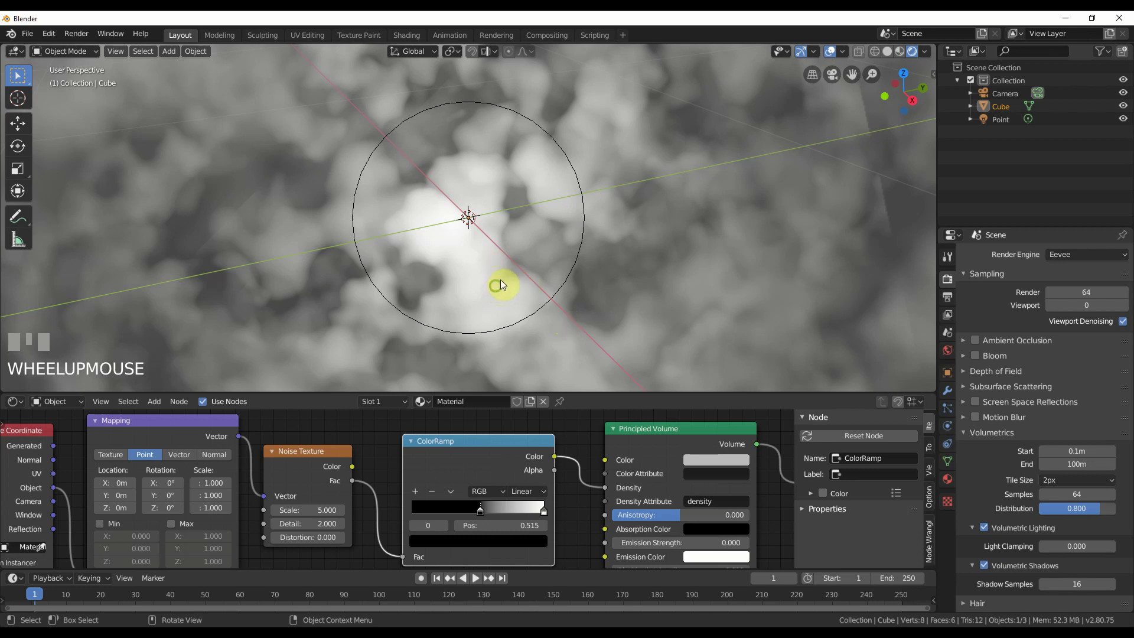
Step: Set the Noise Texture Detail to 16 and Scale to 2.2
scroll(501, 280, up, 1)
middle_drag(501, 279, 504, 272)
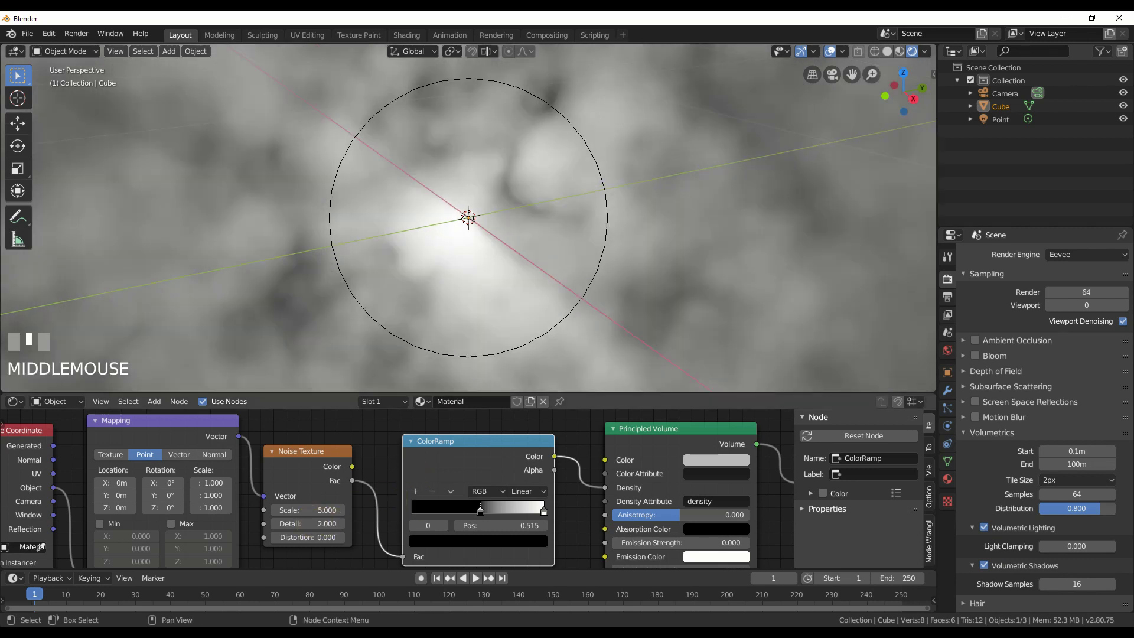
drag(313, 524, 585, 532)
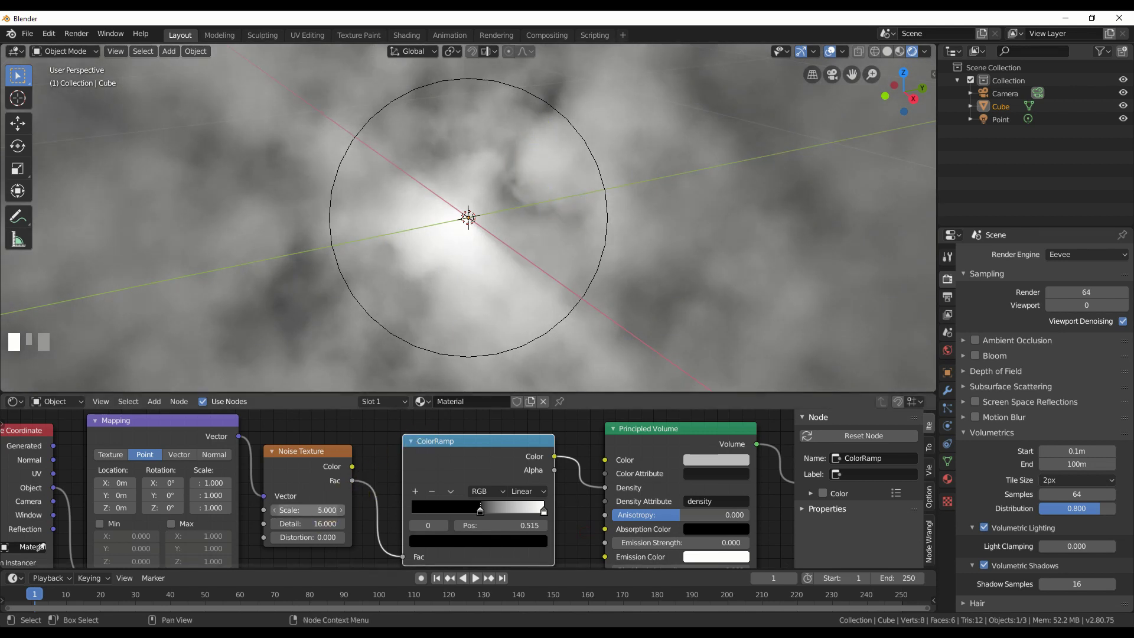
drag(313, 509, 290, 510)
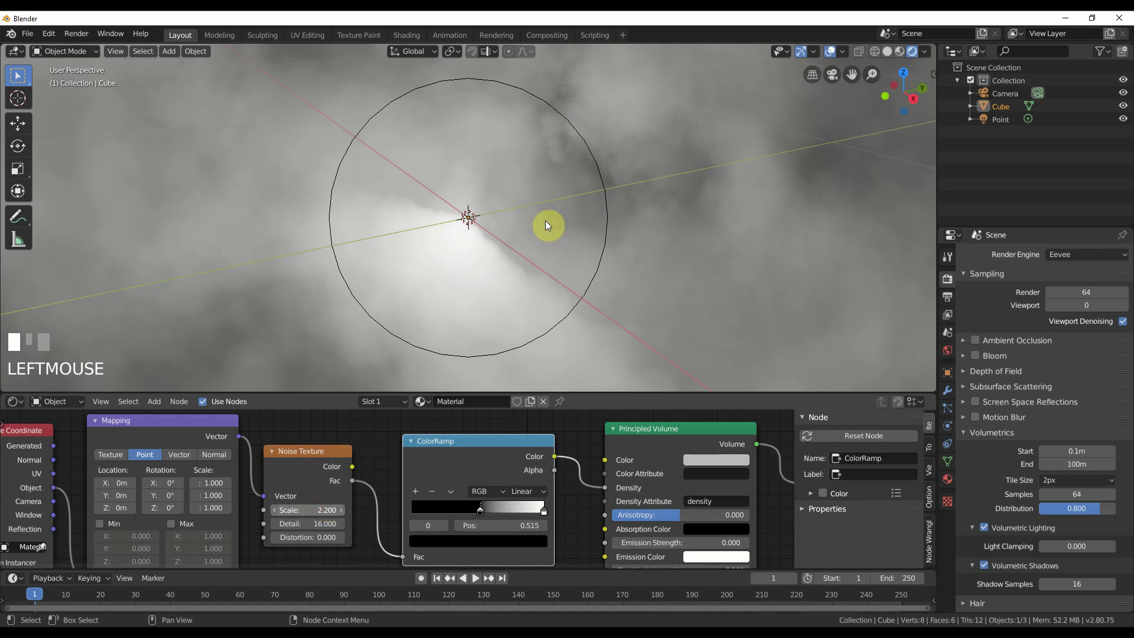
Step: Orbit the viewport to a more frontal view of the cloud cube
middle_drag(544, 221, 544, 221)
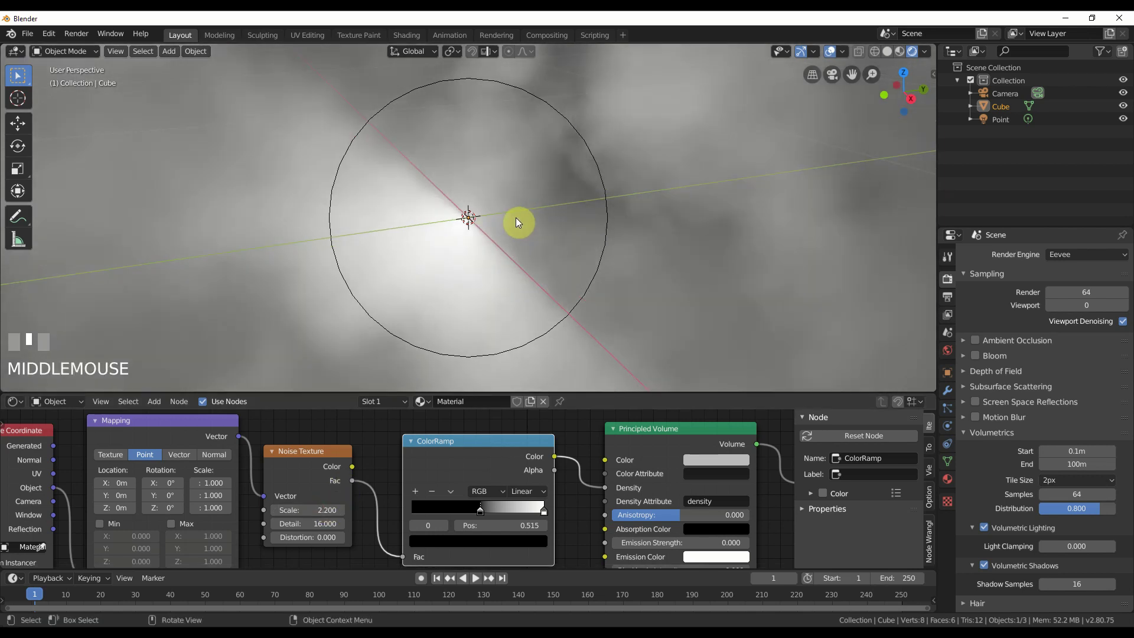
scroll(516, 221, down, 4)
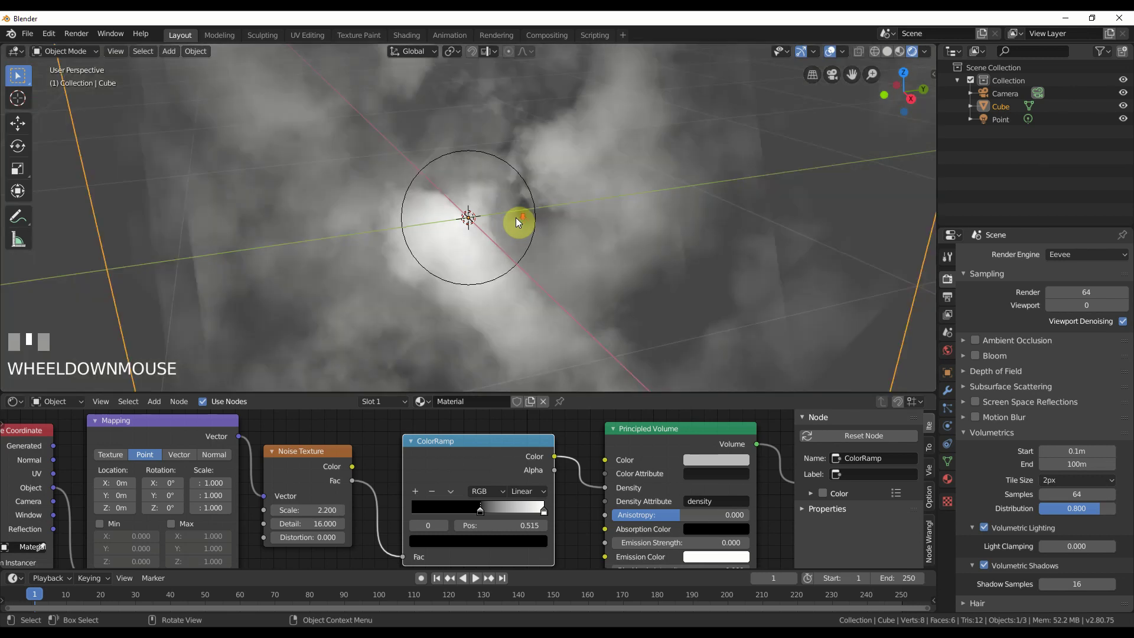
scroll(515, 217, down, 3)
scroll(486, 133, down, 2)
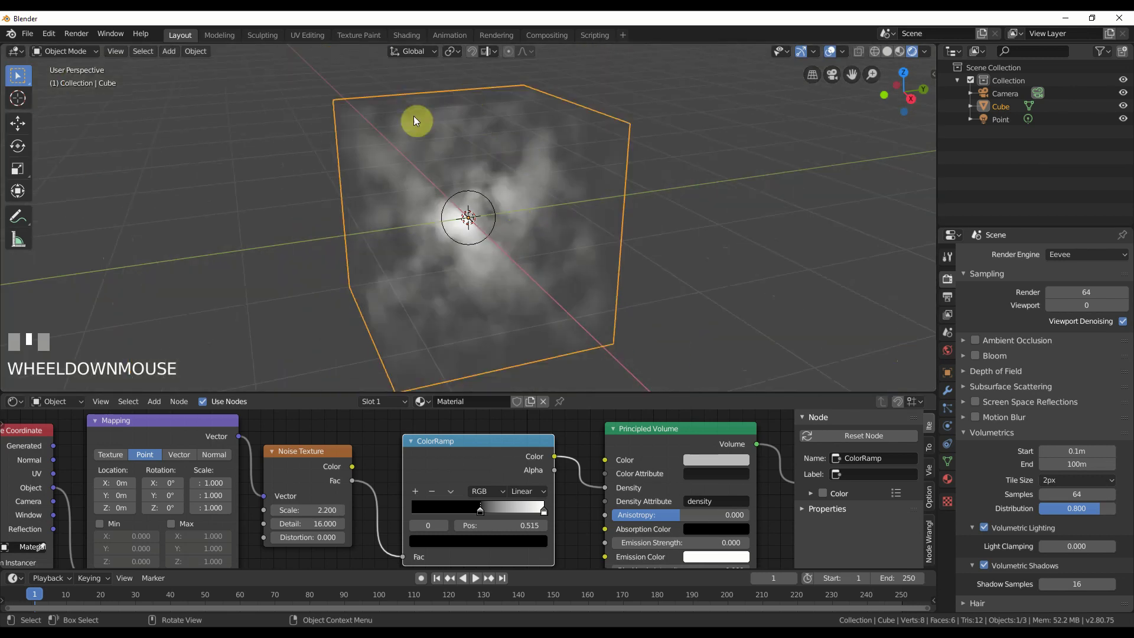
middle_drag(469, 156, 363, 118)
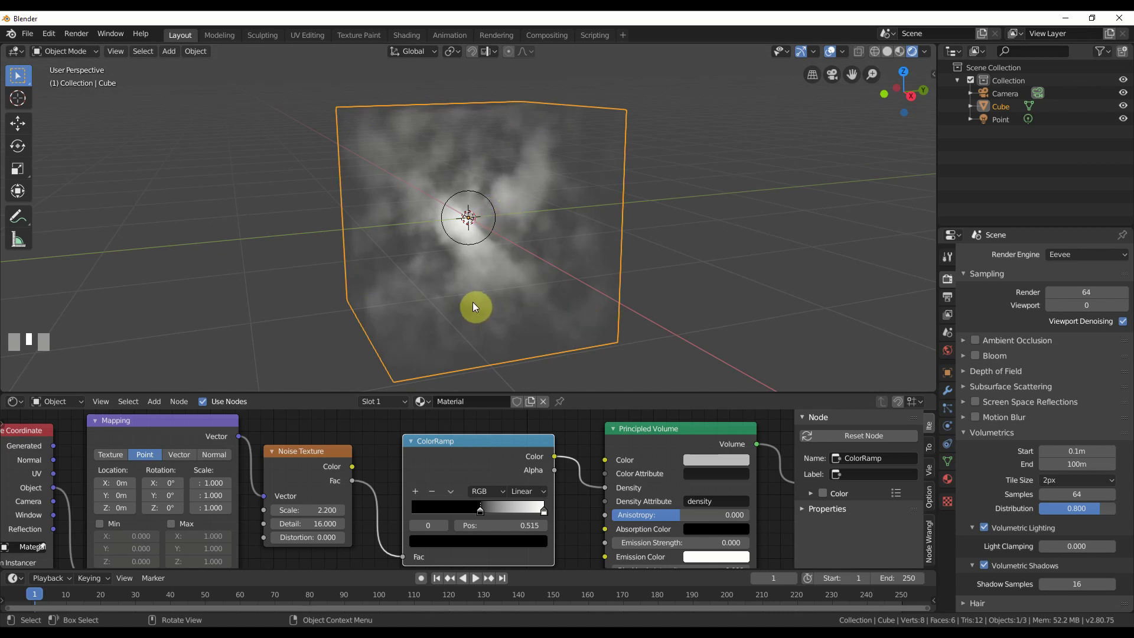
scroll(379, 437, down, 4)
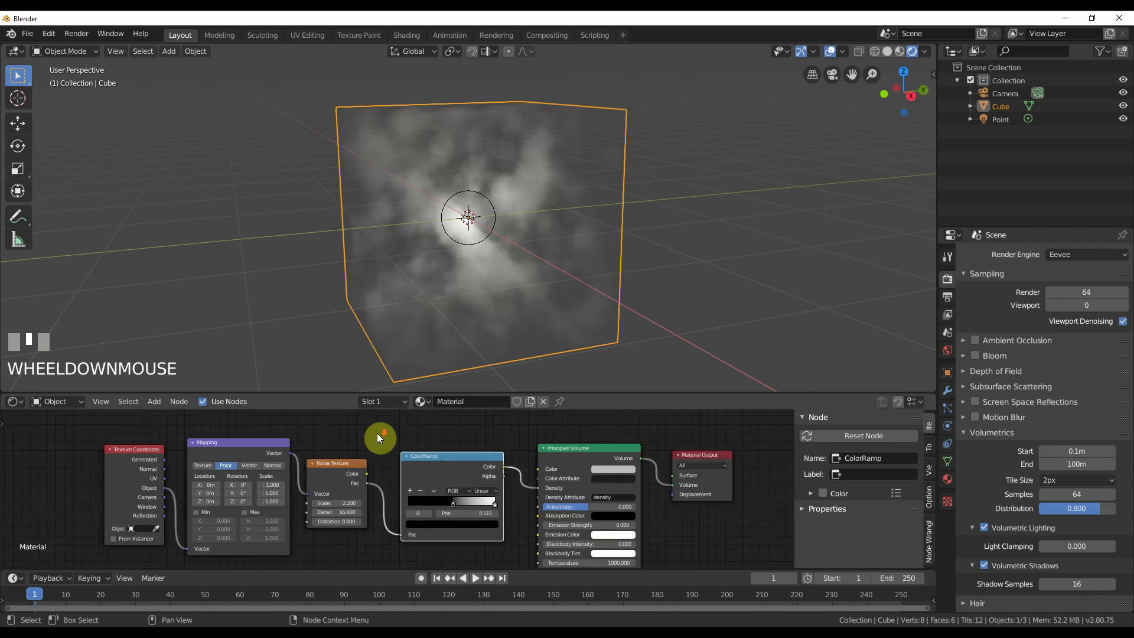
Step: Rearrange the Texture Coordinate, Mapping, Noise Texture and ColorRamp nodes into a tidy layout
middle_drag(227, 446, 260, 449)
drag(239, 463, 213, 491)
drag(367, 473, 329, 507)
middle_drag(364, 479, 235, 518)
drag(342, 485, 310, 498)
scroll(377, 497, up, 3)
middle_drag(382, 487, 407, 475)
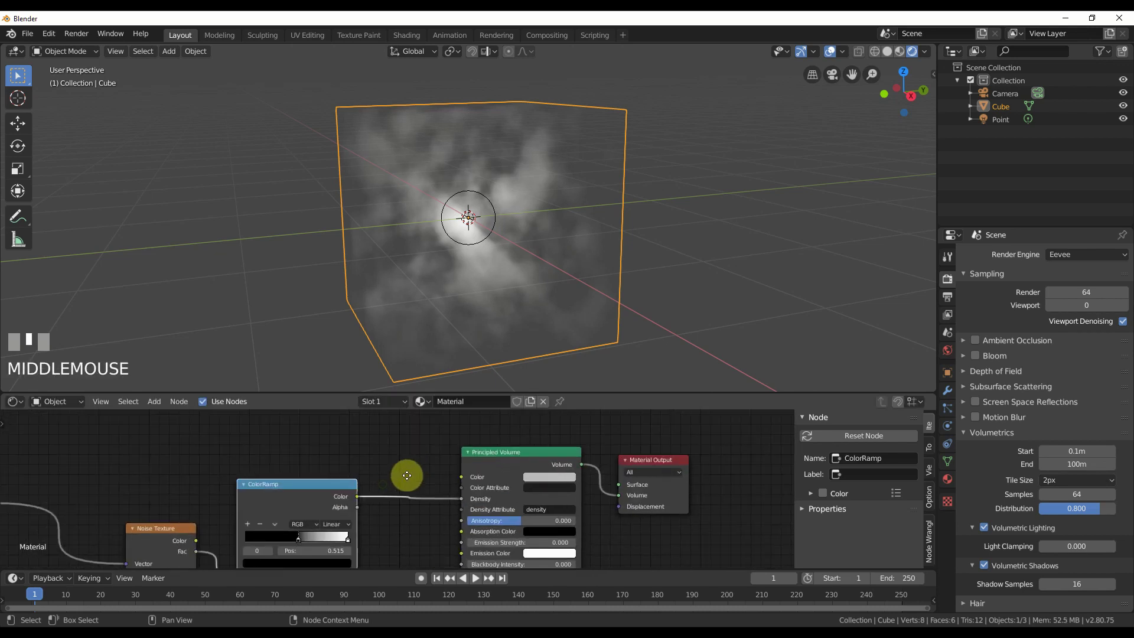
drag(310, 491, 297, 497)
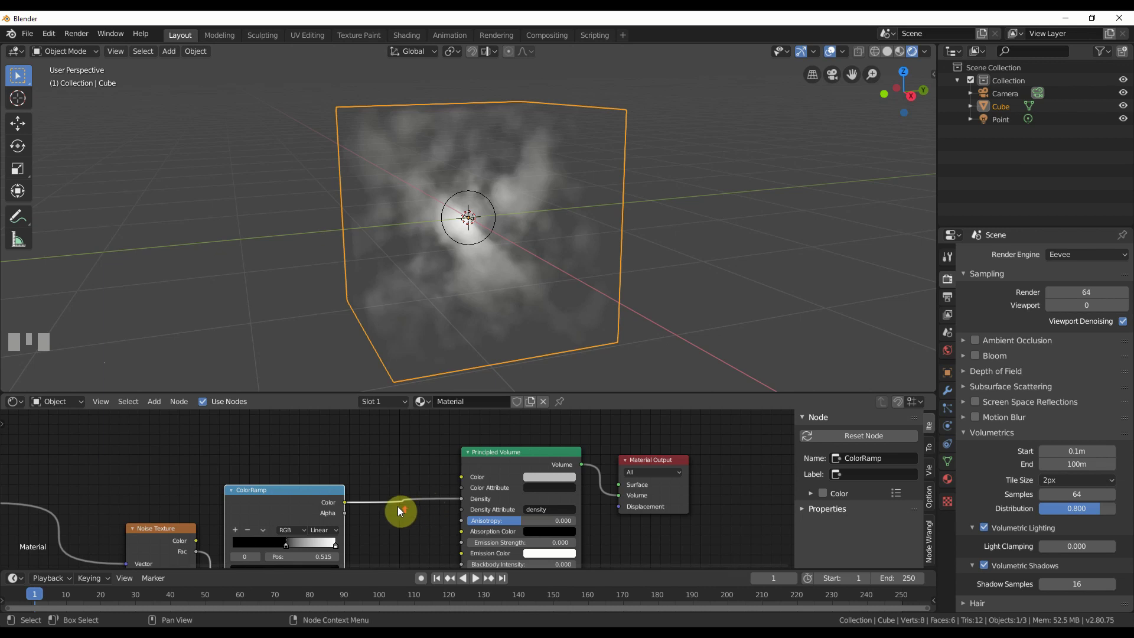
scroll(398, 506, up, 2)
middle_drag(490, 480, 509, 477)
scroll(279, 481, down, 2)
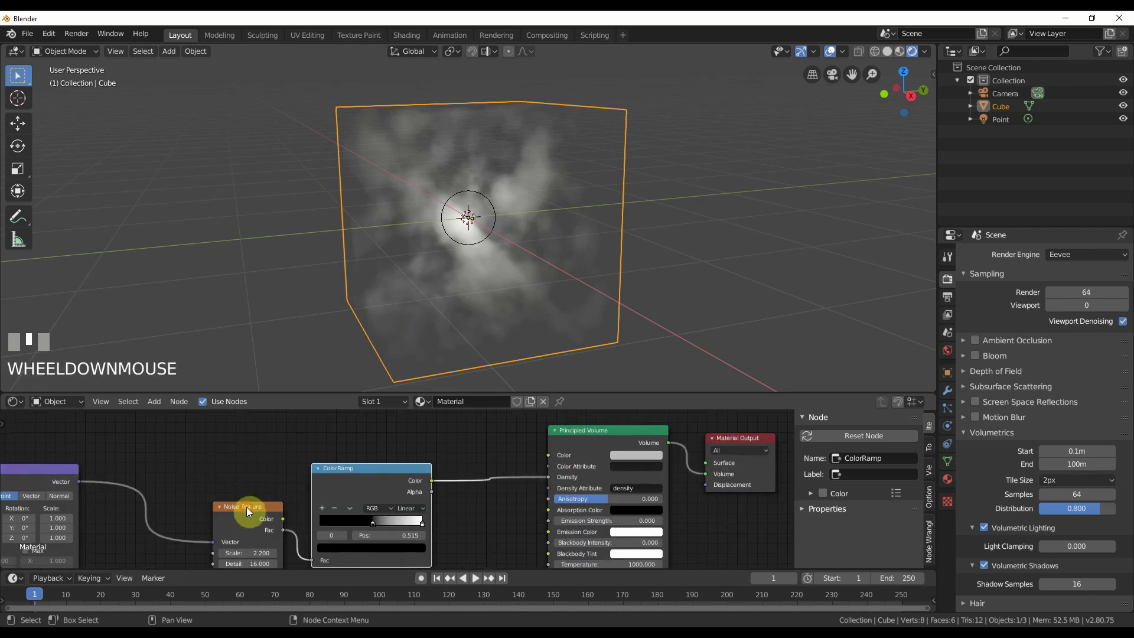
drag(246, 507, 171, 513)
drag(388, 481, 328, 487)
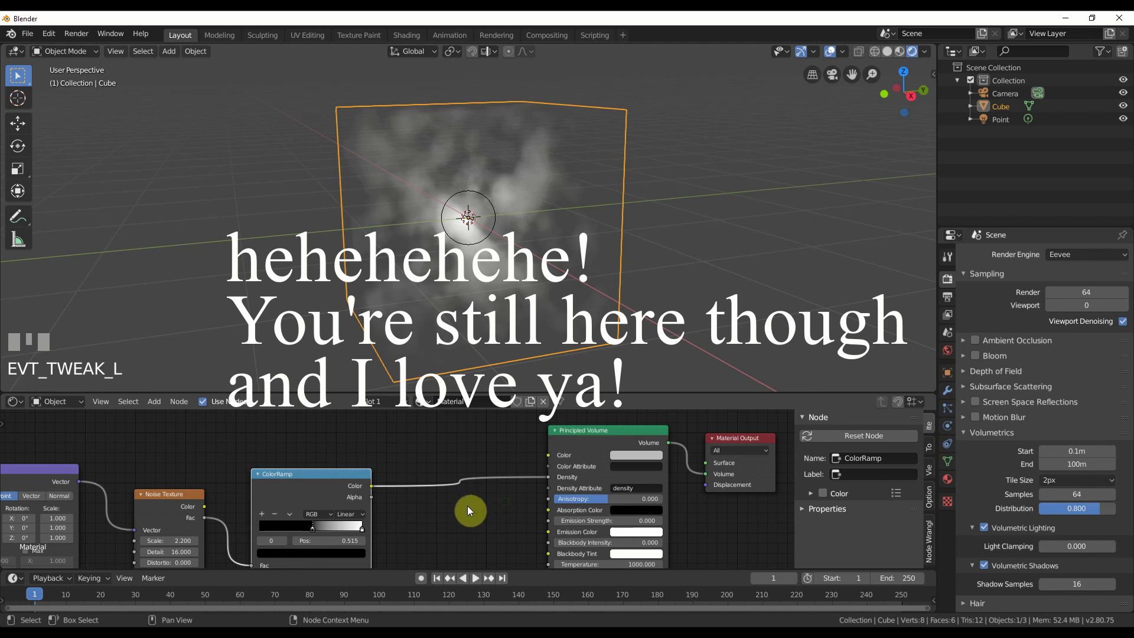
Step: Insert a Multiply Math node (0.500) between the ColorRamp and Density, then reposition the nodes
scroll(450, 481, up, 4)
middle_drag(450, 480, 432, 481)
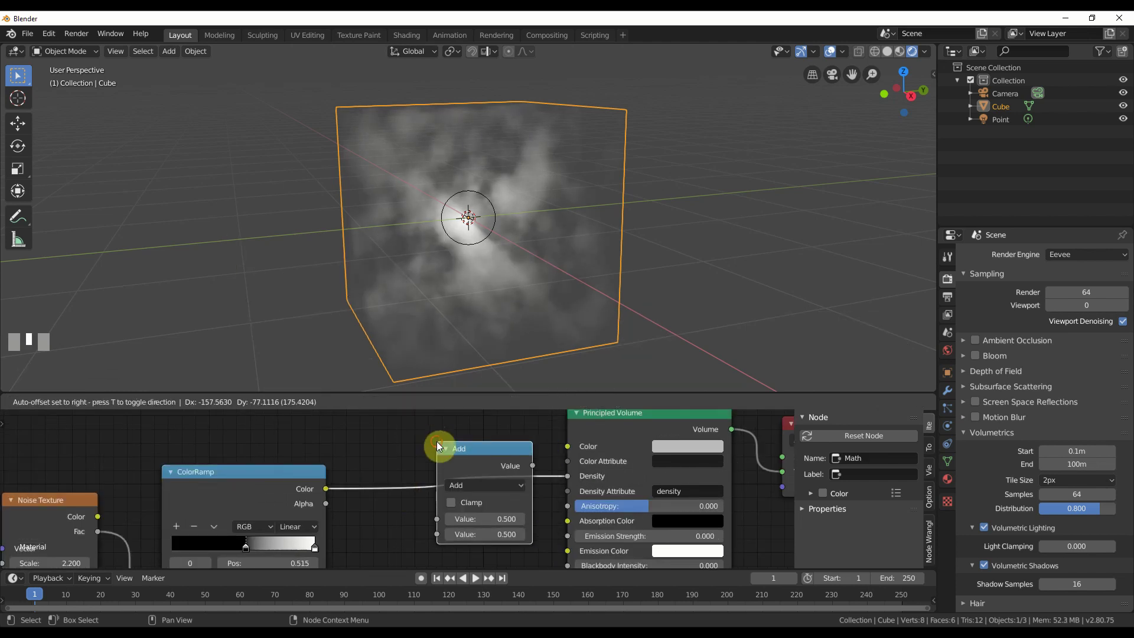
click(420, 442)
click(477, 485)
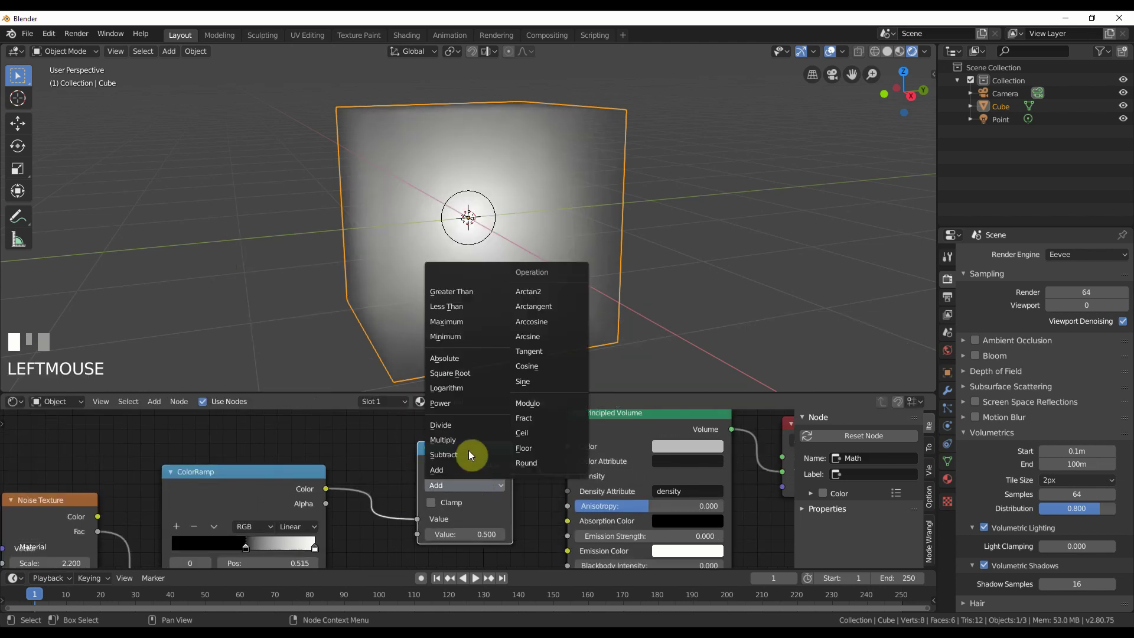
click(470, 445)
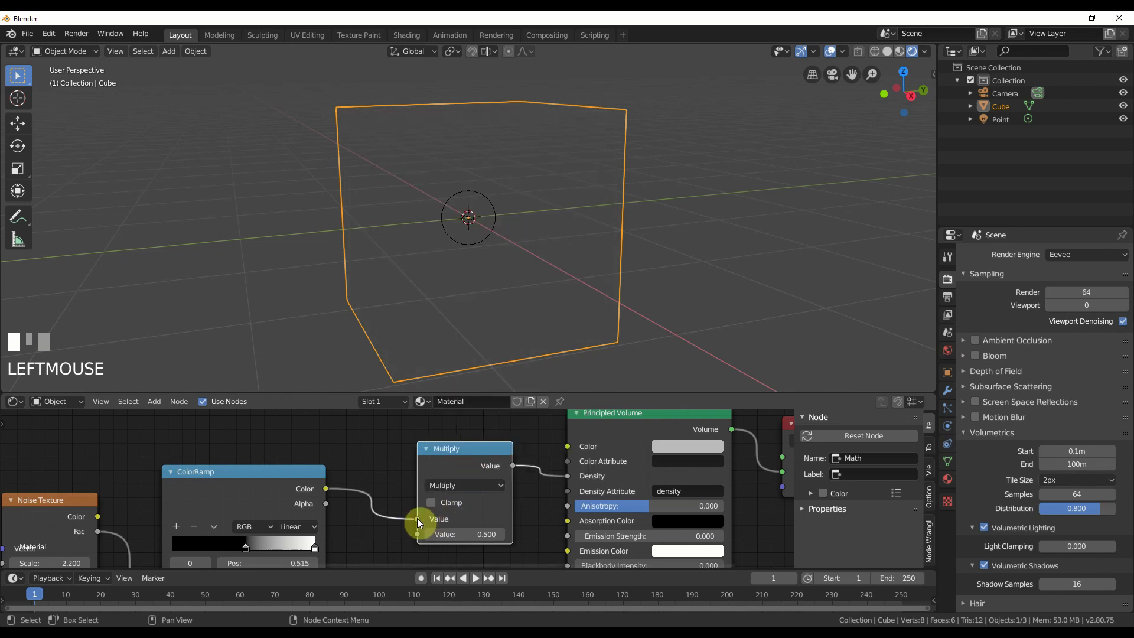
drag(417, 519, 420, 537)
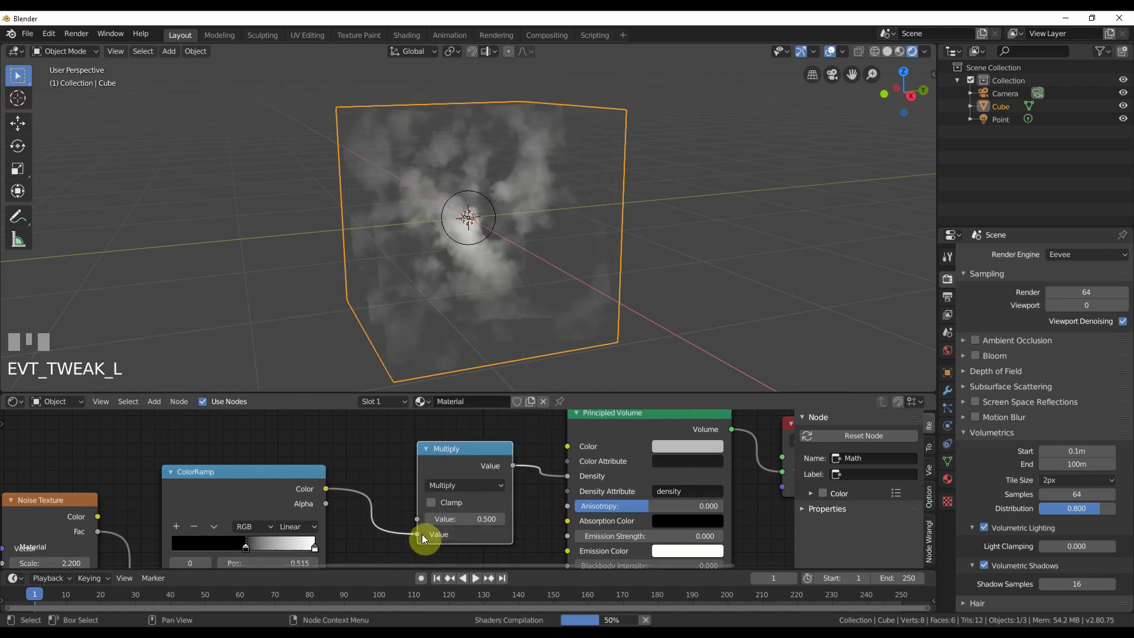
middle_drag(277, 477, 375, 502)
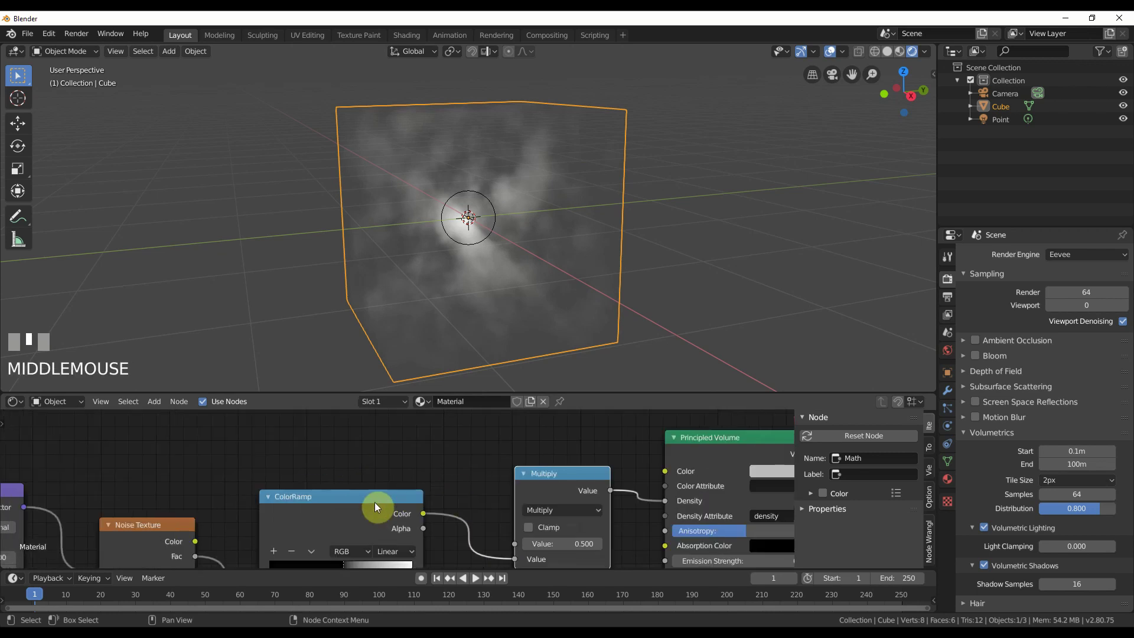
drag(374, 502, 367, 539)
drag(526, 492, 549, 449)
scroll(445, 438, down, 1)
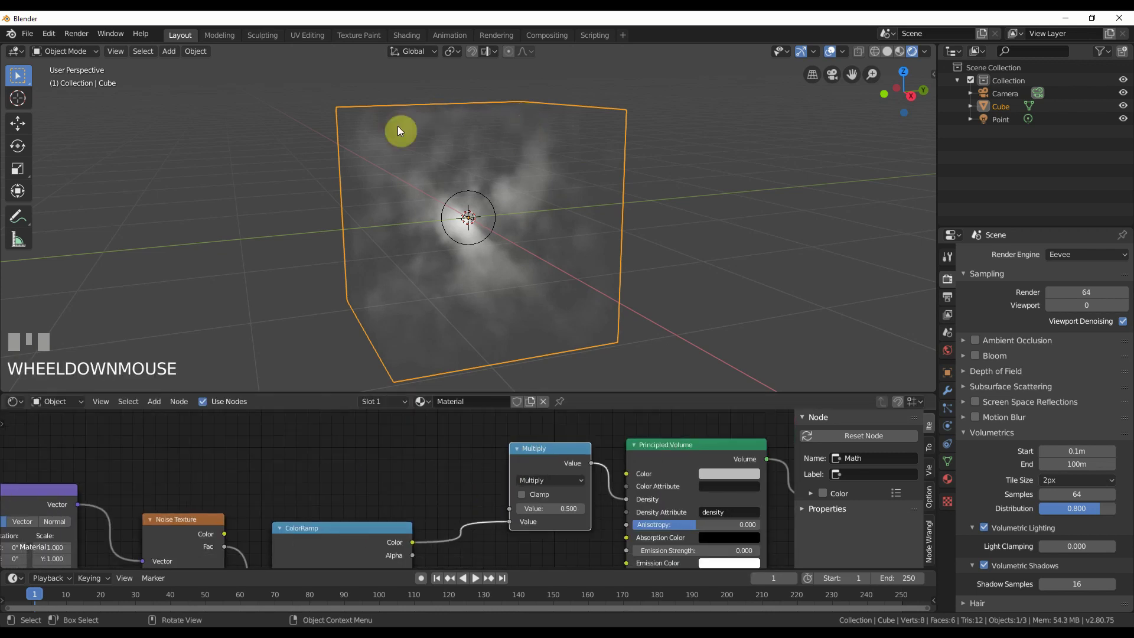
Step: Duplicate the ColorRamp as ColorRamp.001 above the original, leaving it unconnected from Multiply
scroll(416, 478, down, 6)
middle_drag(415, 477, 453, 494)
click(407, 535)
key(shift+d)
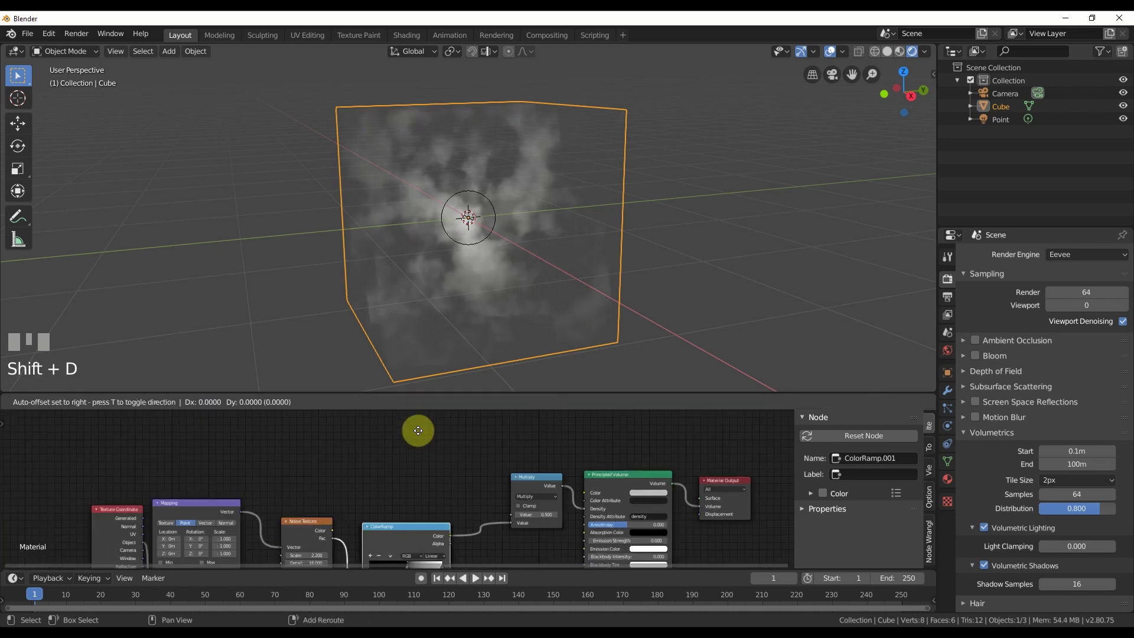
click(416, 430)
middle_drag(490, 452, 466, 462)
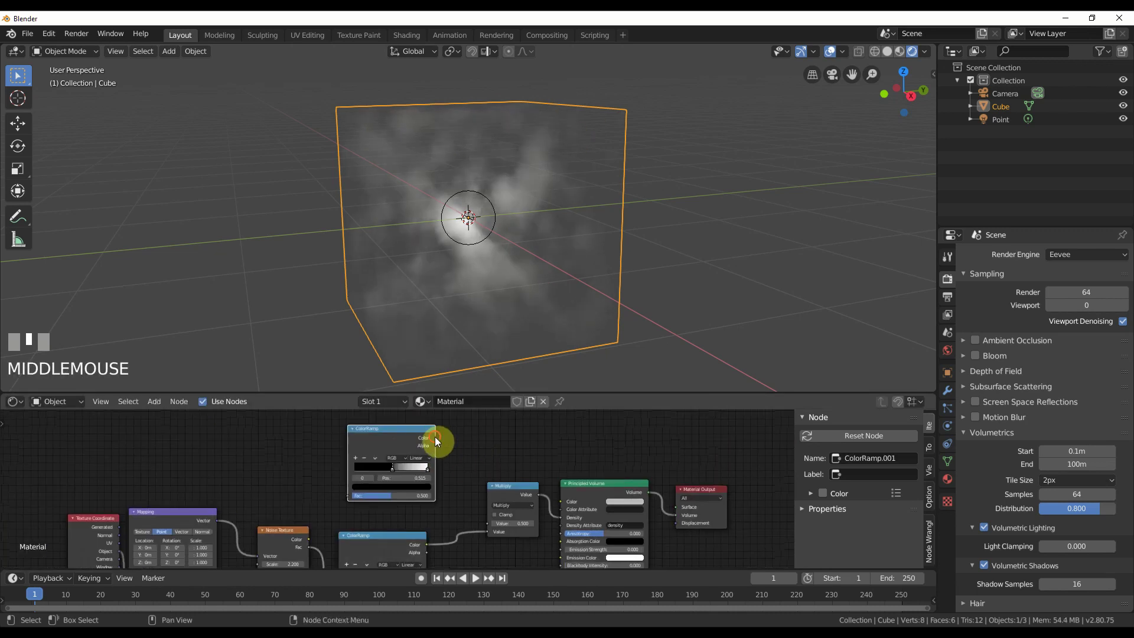
drag(435, 438, 488, 524)
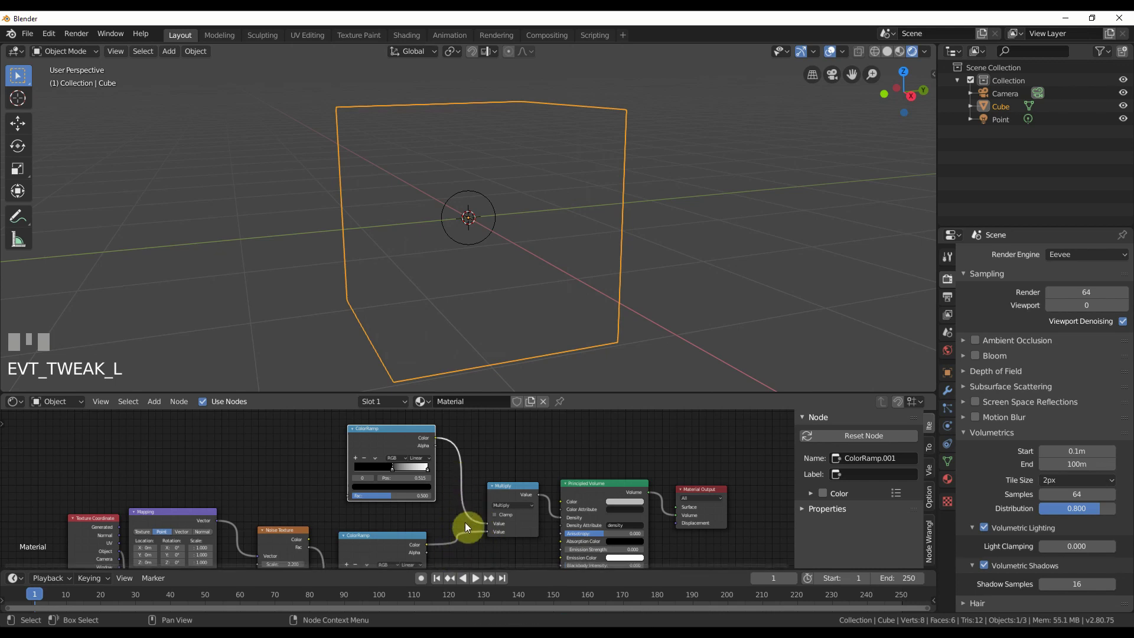
drag(393, 444, 381, 447)
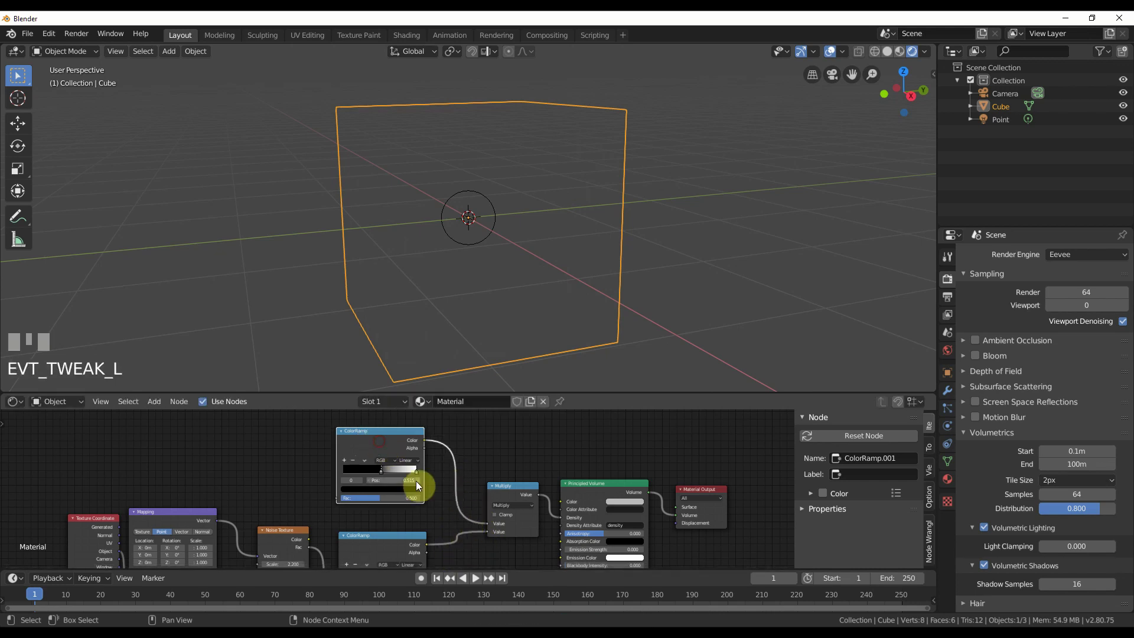
scroll(425, 487, up, 2)
middle_drag(460, 512, 586, 523)
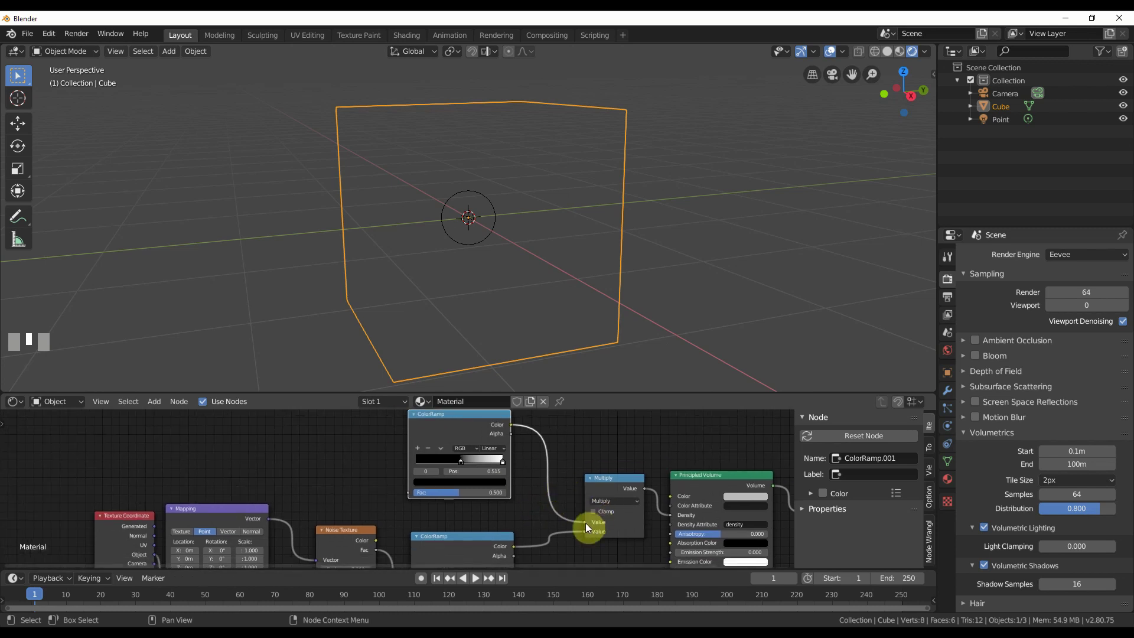
drag(585, 523, 336, 438)
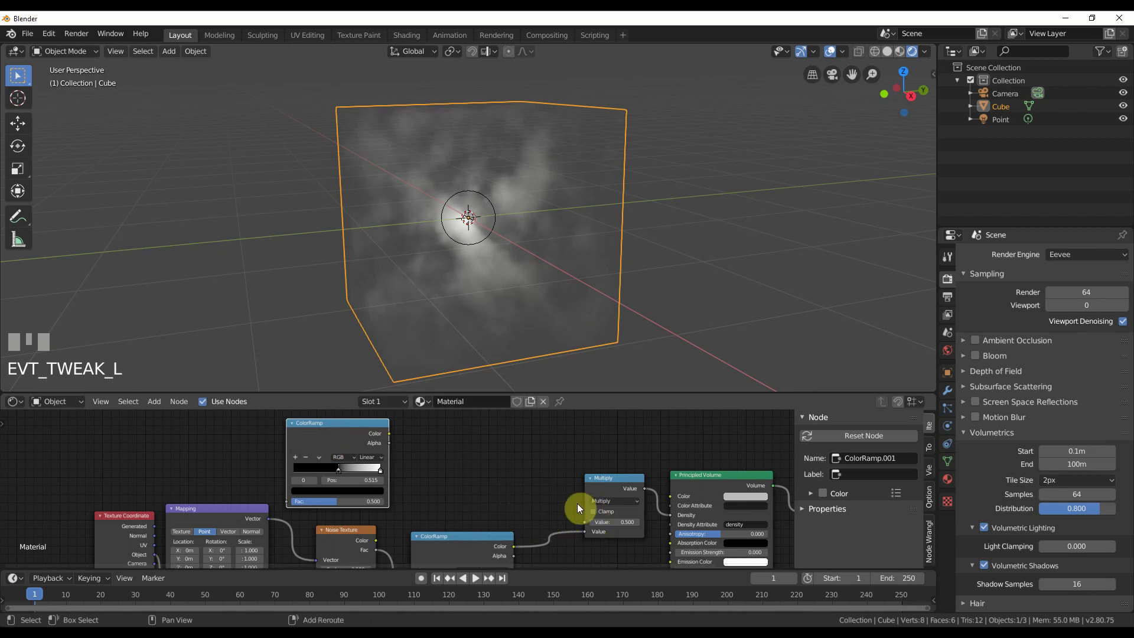
Step: Add a MixRGB node and connect its output to the Multiply node
key(shift+a)
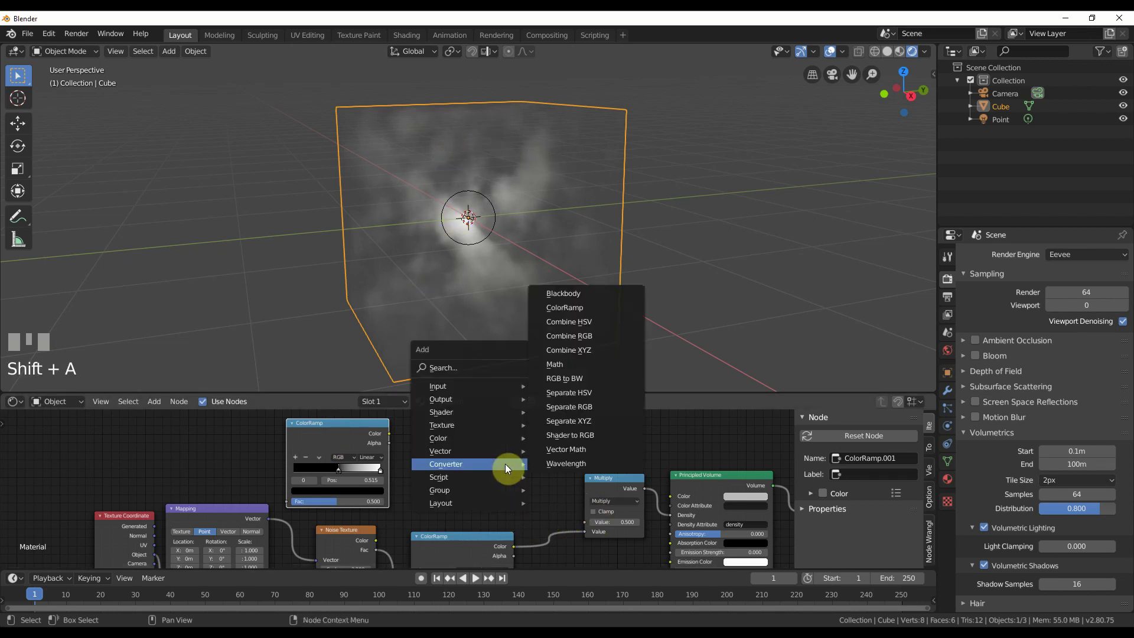
mouse_move(487, 438)
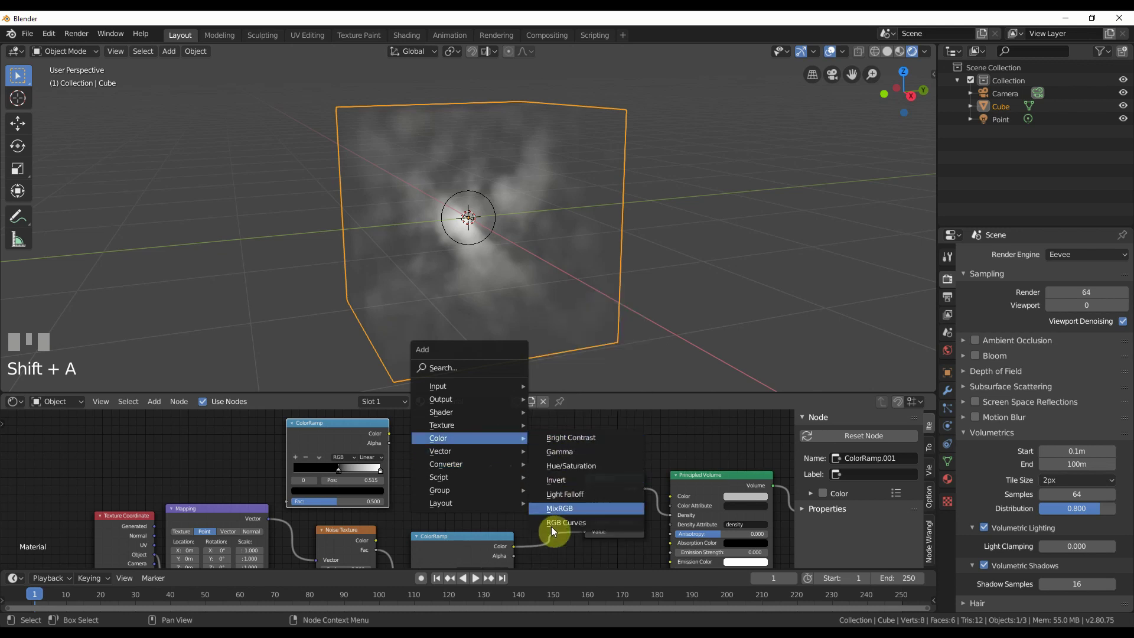
click(554, 509)
click(444, 435)
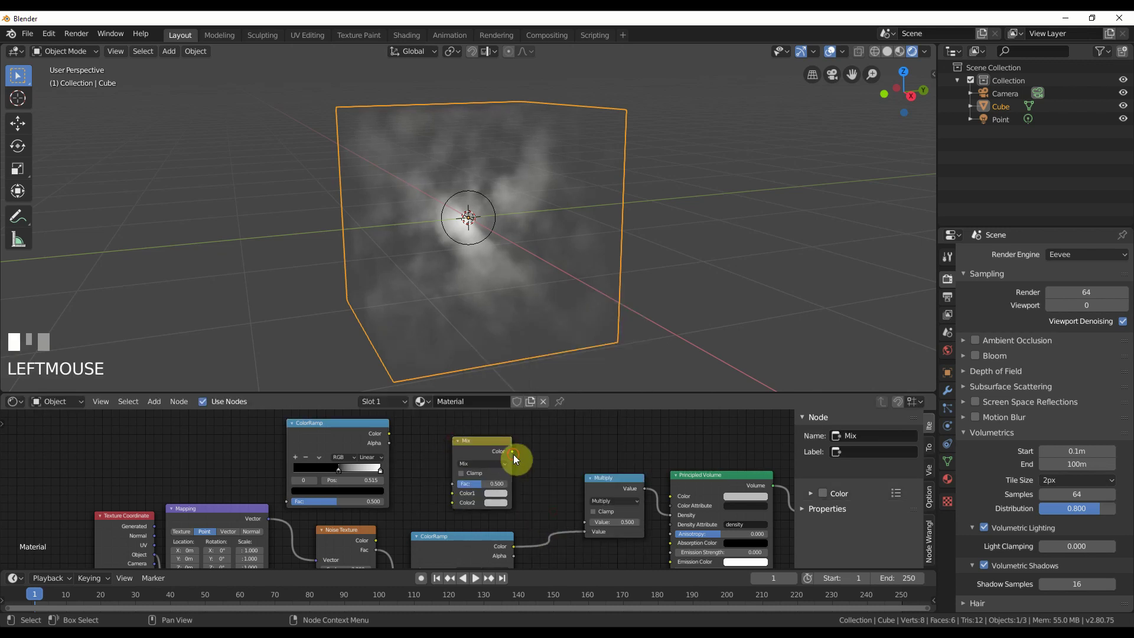
drag(579, 521, 585, 523)
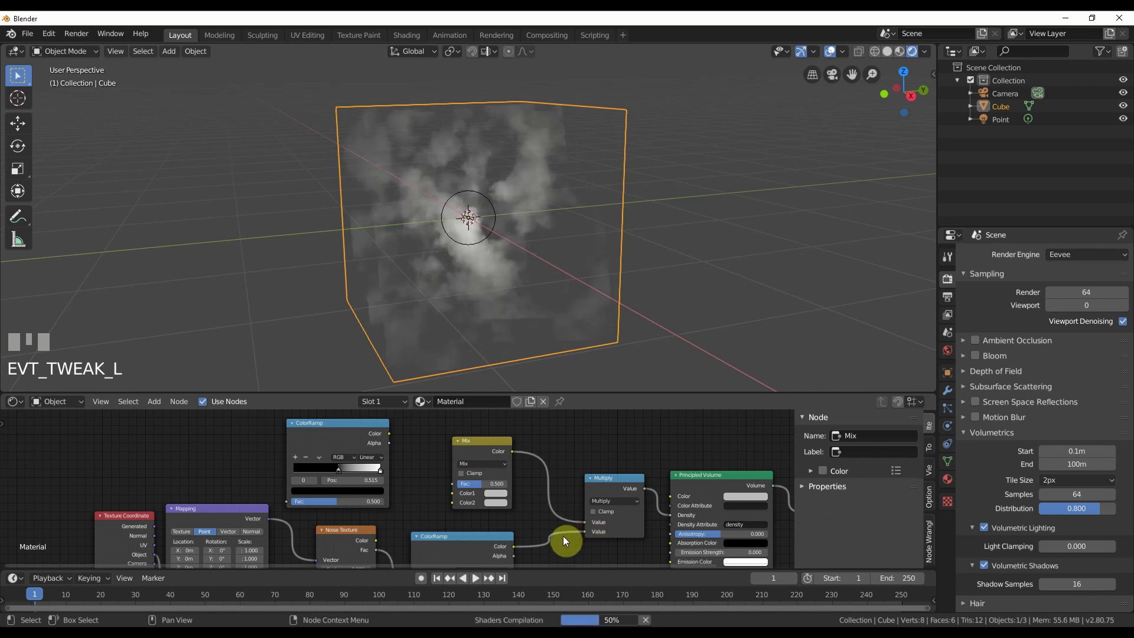
Step: Drop an RGB to BW converter onto the Mix–Multiply link
key(shift+a)
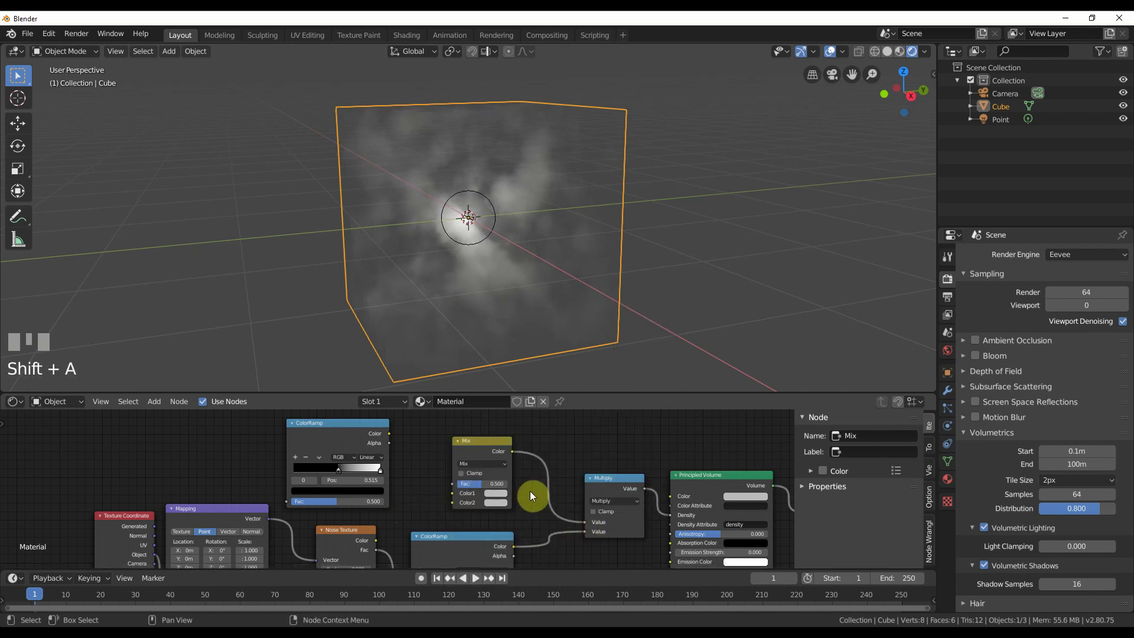
key(shift+a)
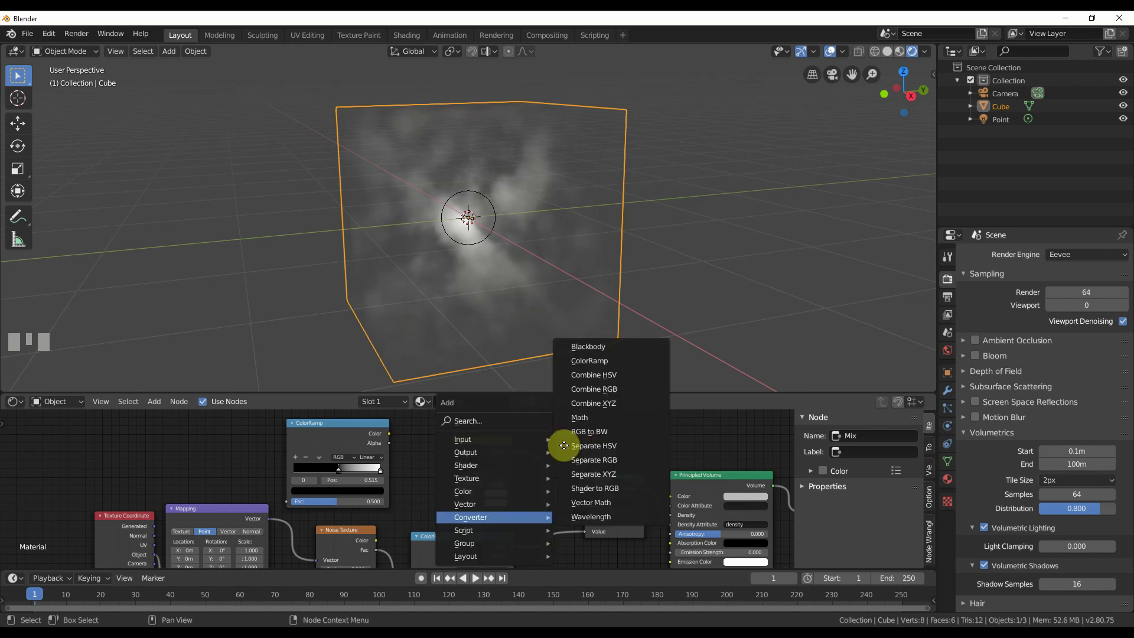
click(597, 461)
click(573, 481)
Step: Place a copy of RGB to BW on the lower ColorRamp link and connect the upper ColorRamp to Mix's Color1
key(shift+d)
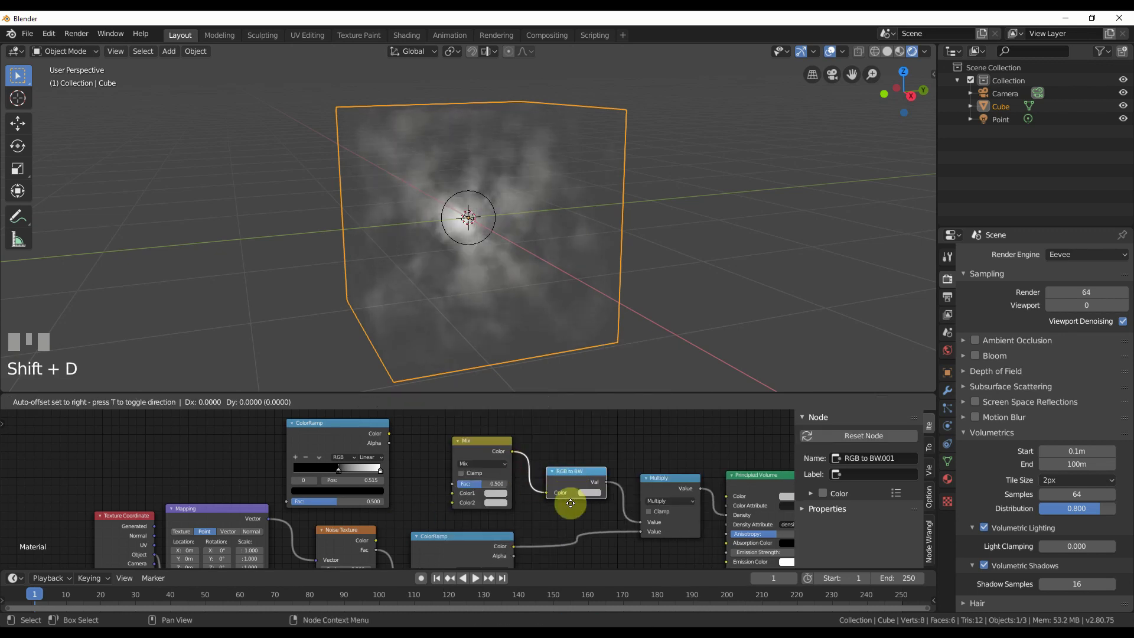
click(573, 538)
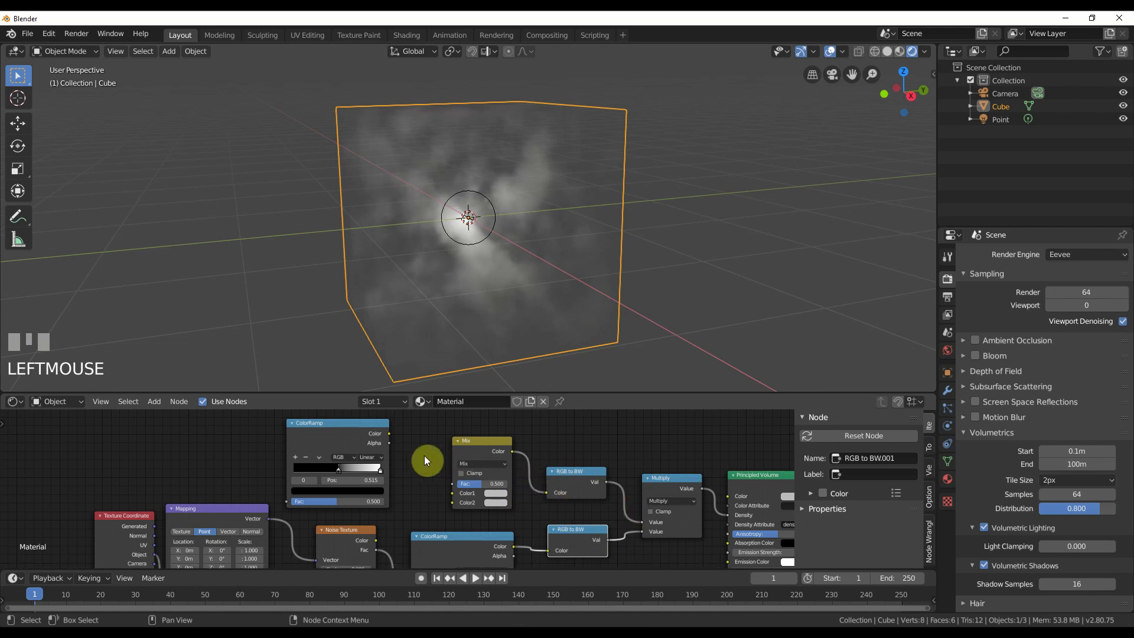
middle_drag(430, 458, 518, 465)
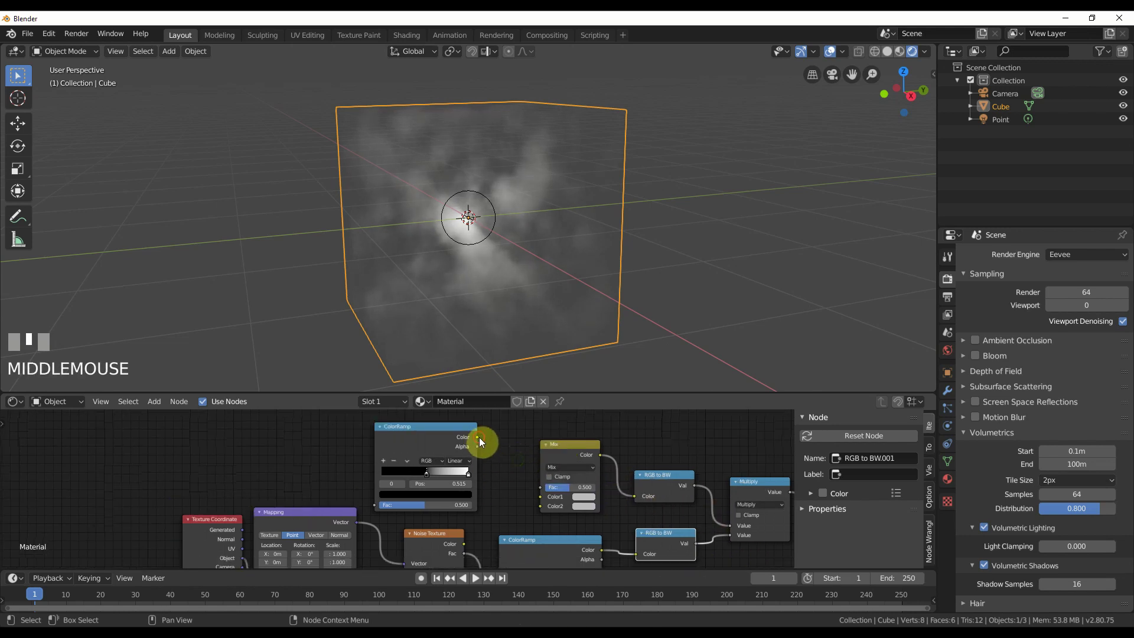
drag(477, 437, 543, 499)
key(Tab)
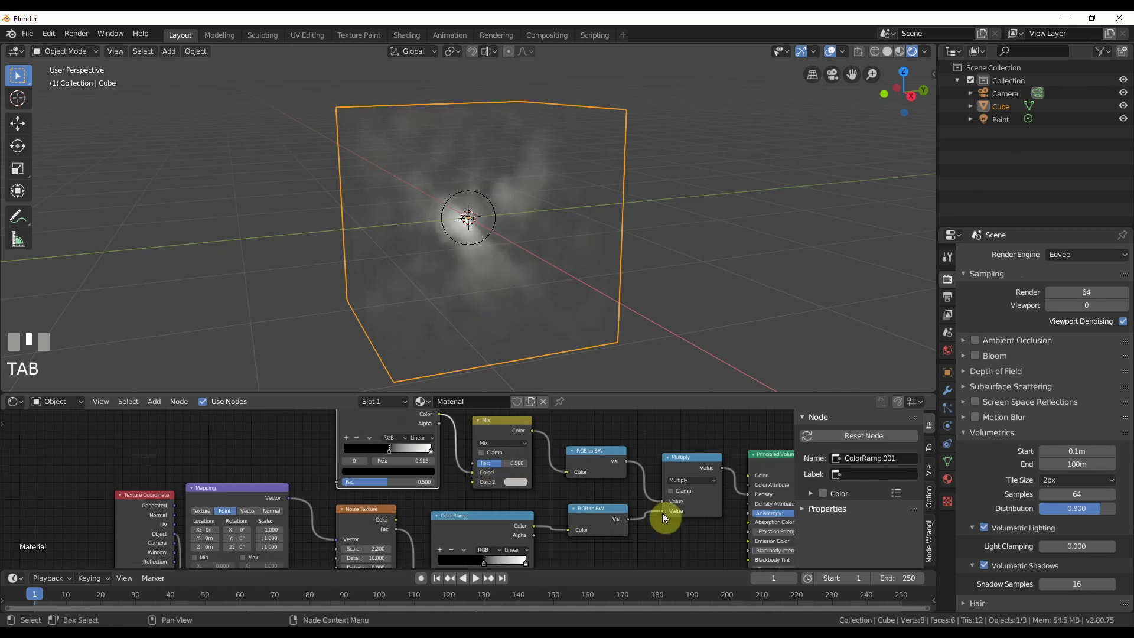
Step: Route the lower ColorRamp branch into Mix's Color2 and rearrange the nodes
drag(663, 510, 583, 488)
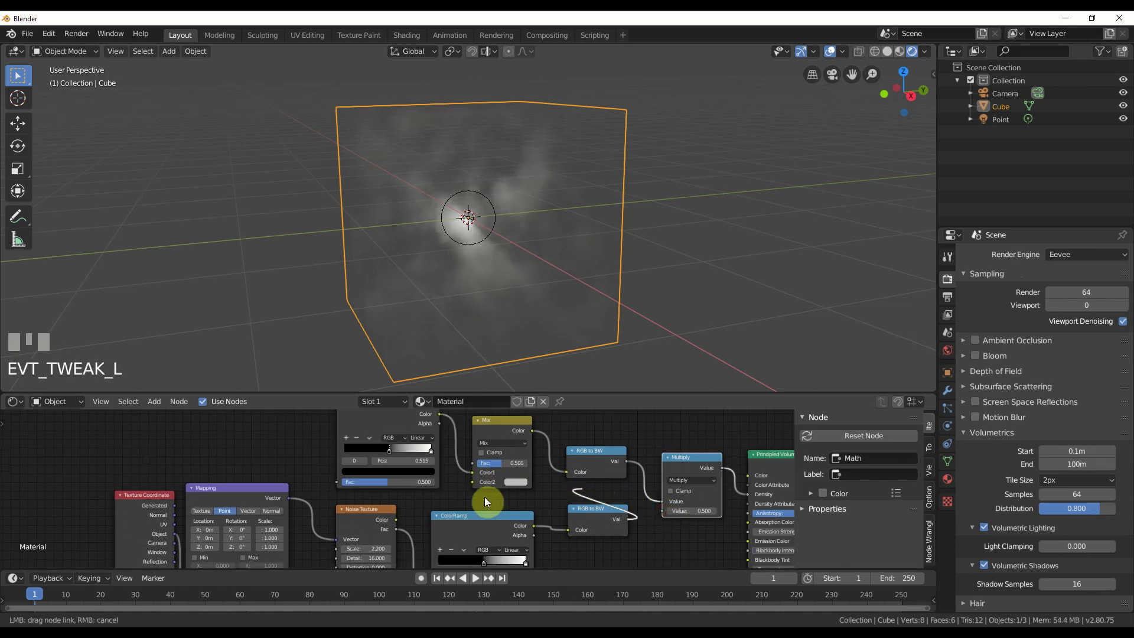
drag(474, 486, 474, 481)
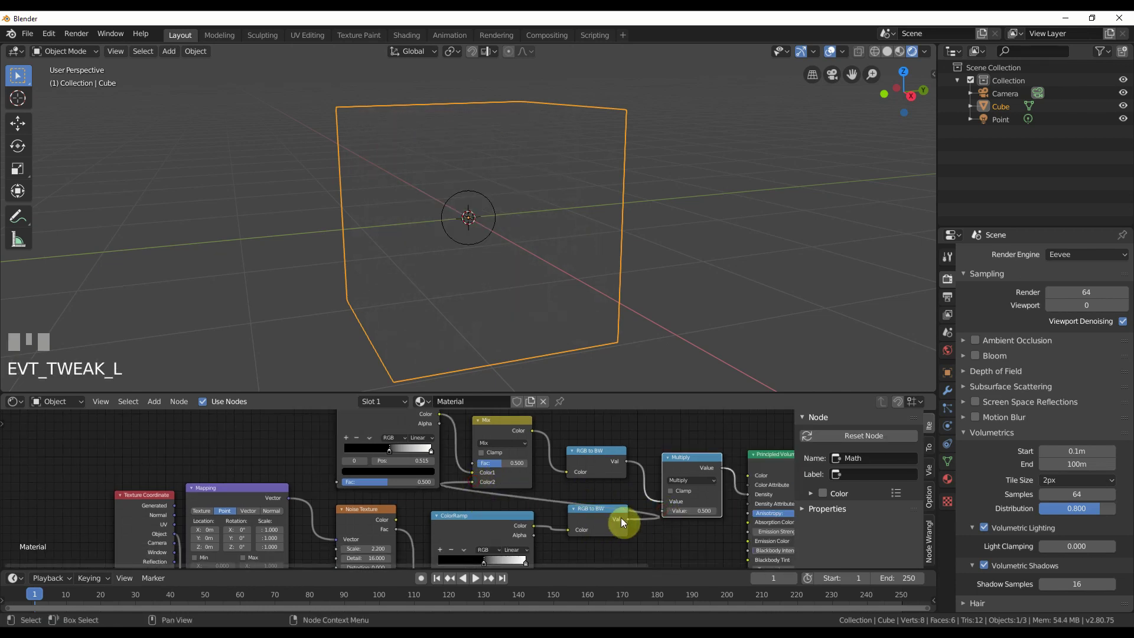
scroll(571, 460, down, 3)
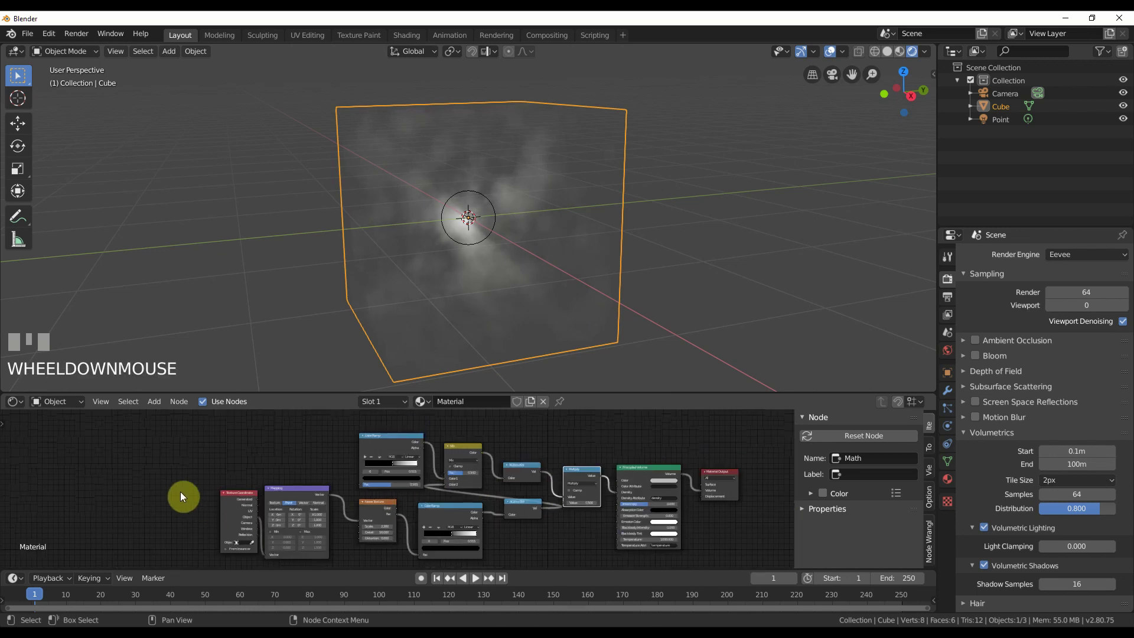
drag(180, 492, 447, 544)
drag(485, 435, 502, 439)
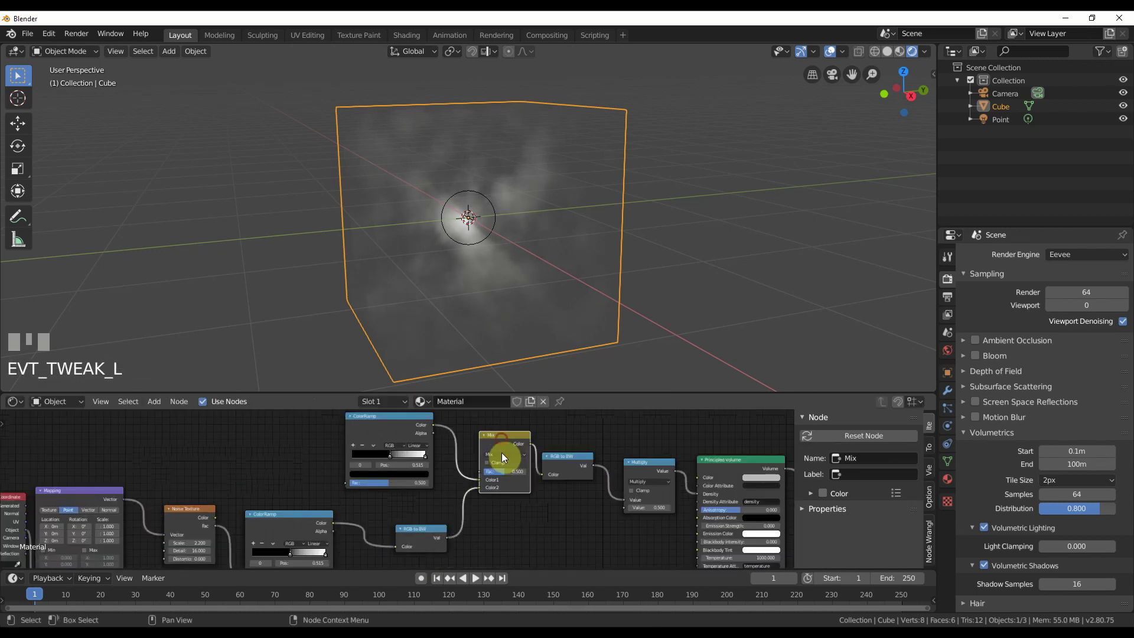
Step: Set the Mix blend type to Multiply and slide the upper ColorRamp's white stop left
click(501, 452)
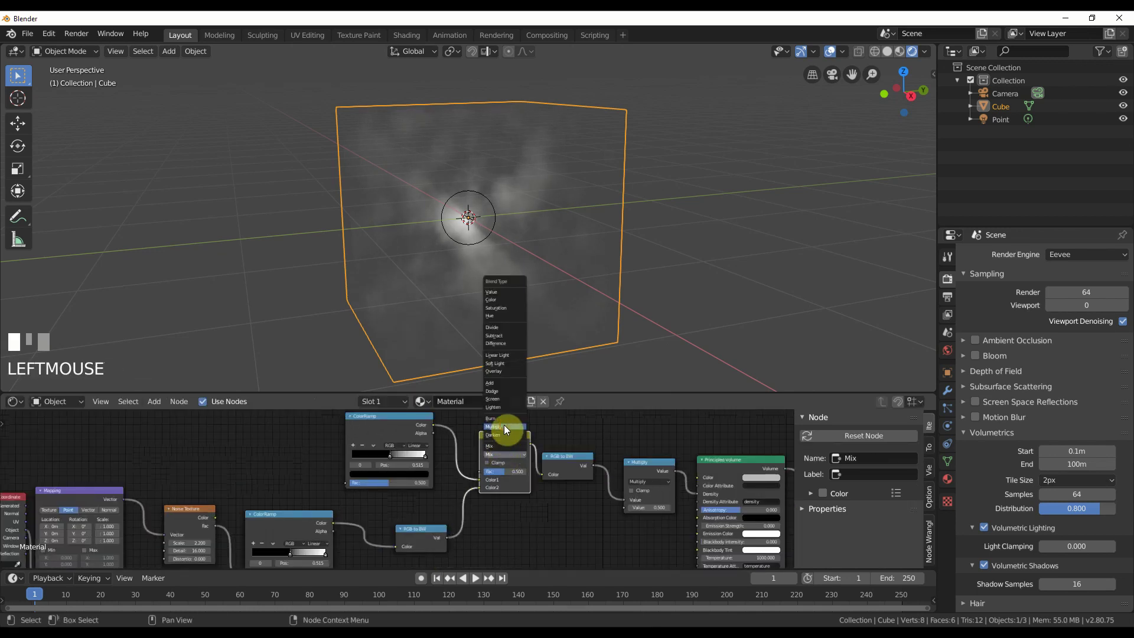
click(504, 426)
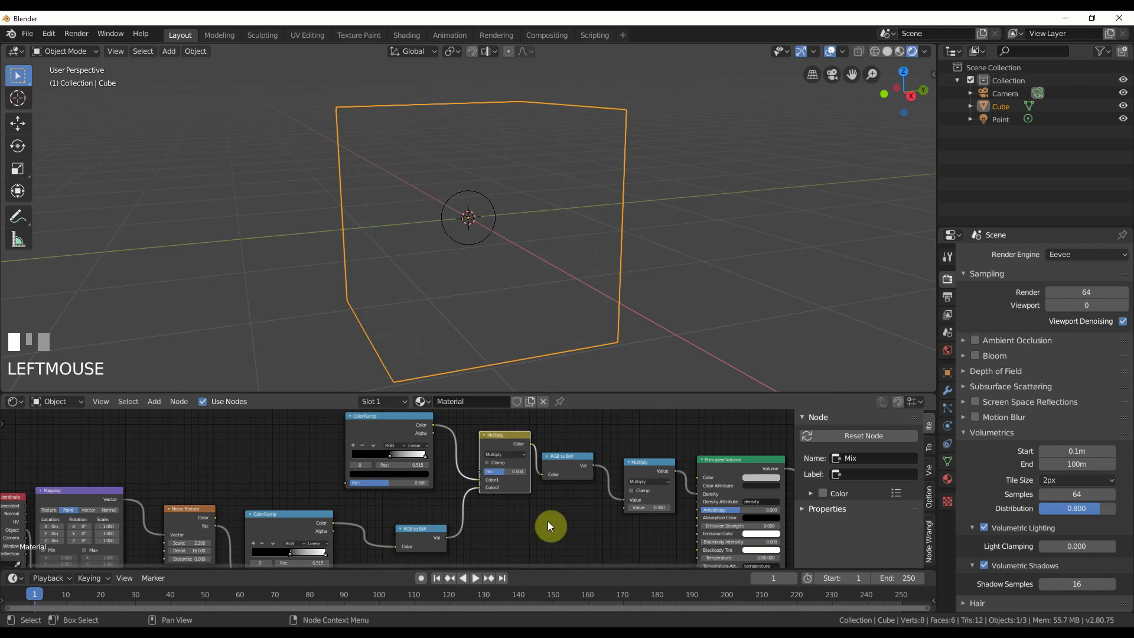
scroll(548, 521, down, 1)
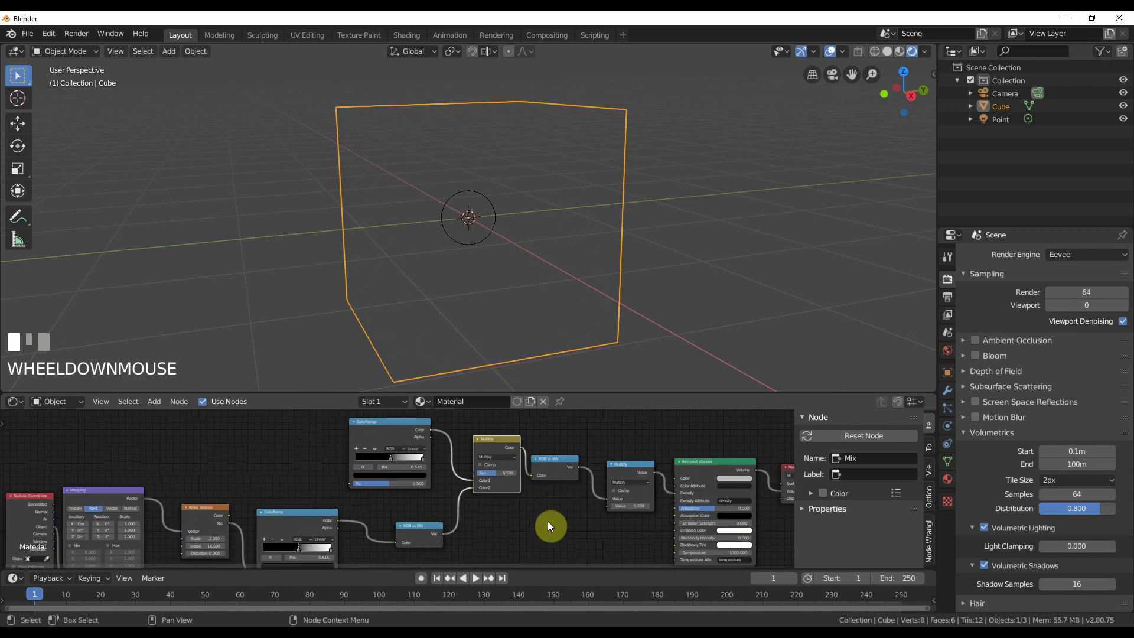
drag(422, 459, 365, 457)
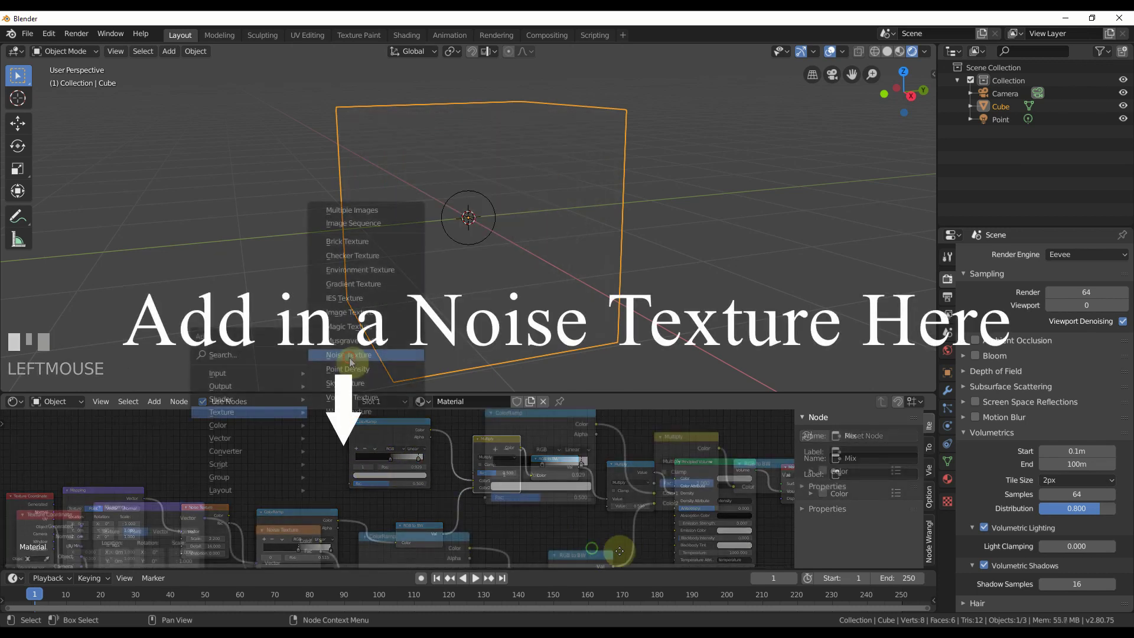
Step: Add a second Noise Texture fed by the Mapping Vector into the upper ColorRamp Fac, shifting input nodes left
click(350, 362)
click(381, 450)
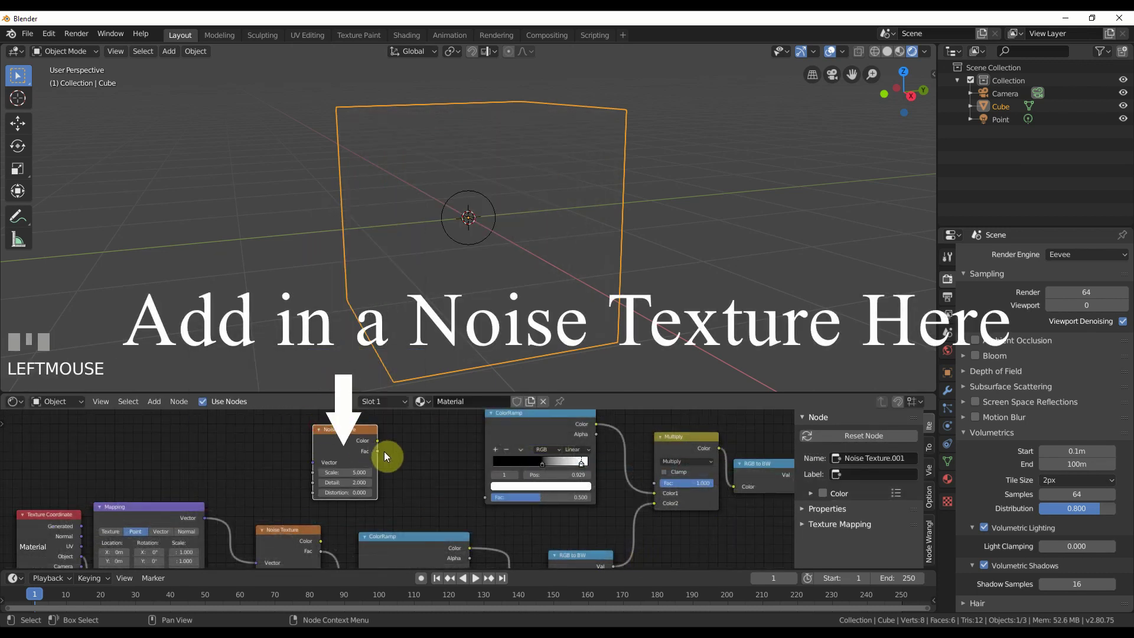
drag(378, 451, 485, 497)
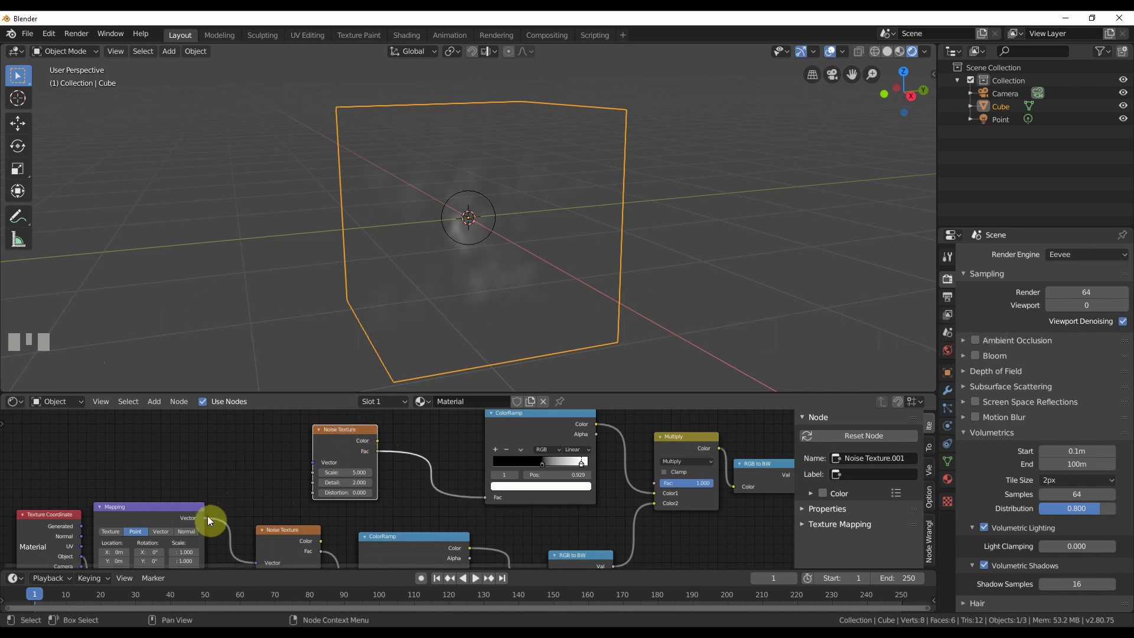
drag(205, 518, 393, 432)
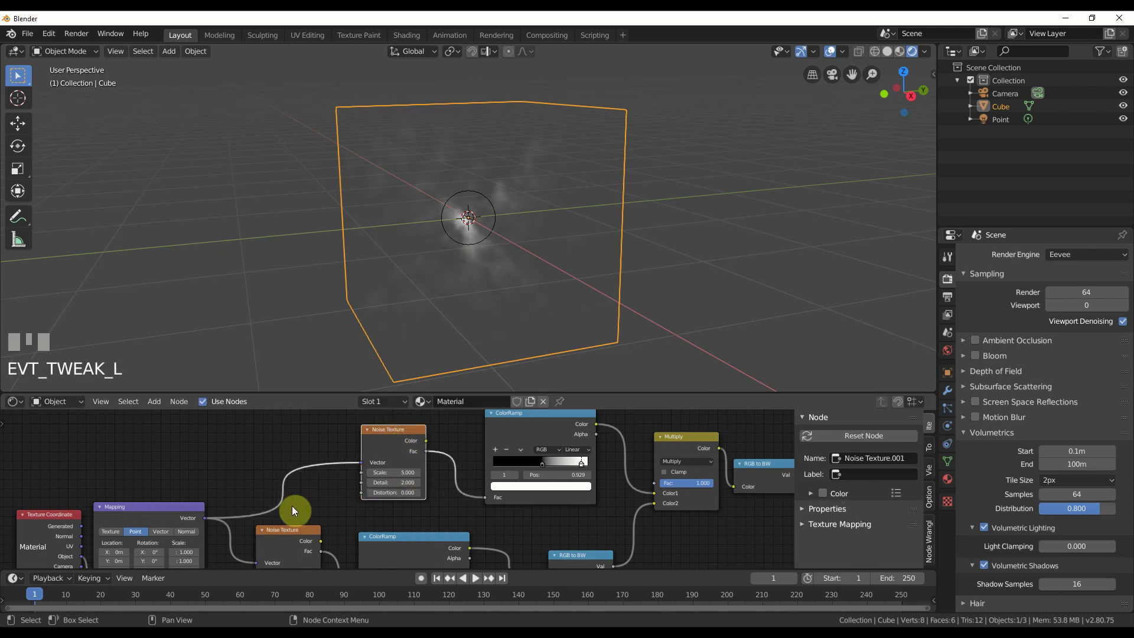
drag(163, 509, 144, 504)
drag(61, 515, 13, 516)
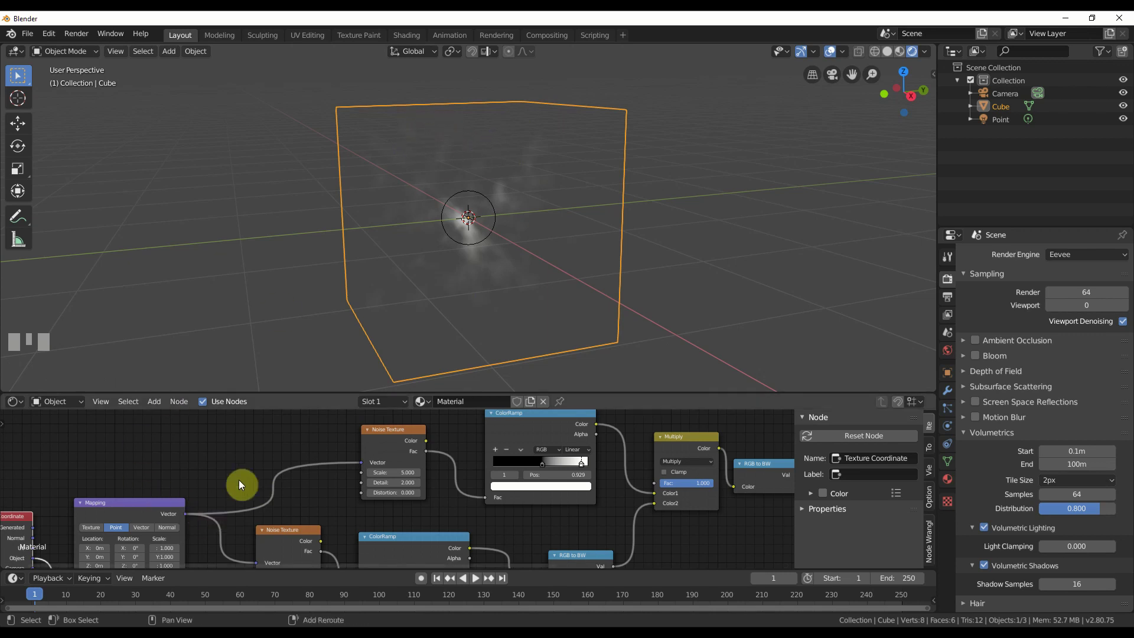
Step: Route Mapping through a Separate XYZ node's Z into the Noise Texture Vector and adjust the ColorRamp stops
key(shift+a)
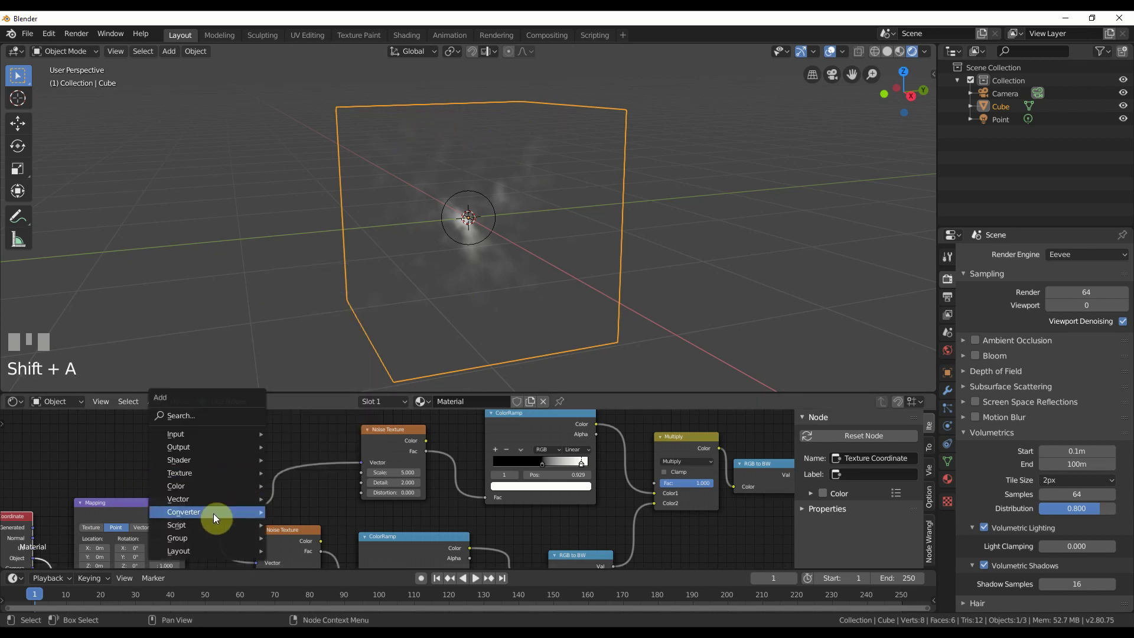
mouse_move(213, 512)
click(304, 475)
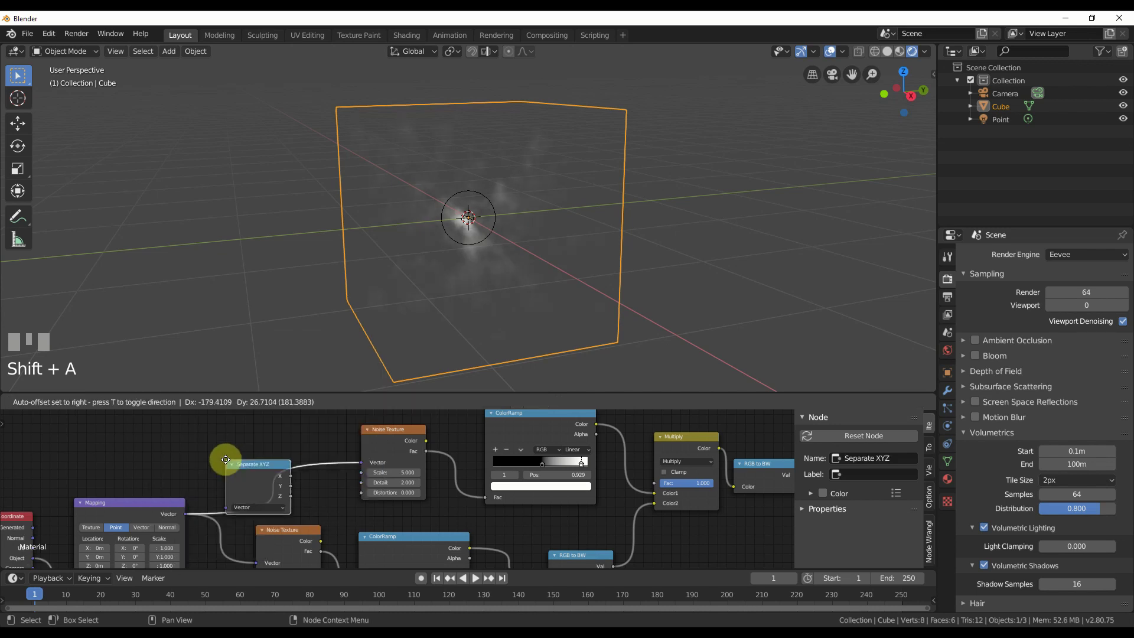
click(228, 463)
drag(292, 496, 370, 460)
middle_drag(552, 461, 516, 466)
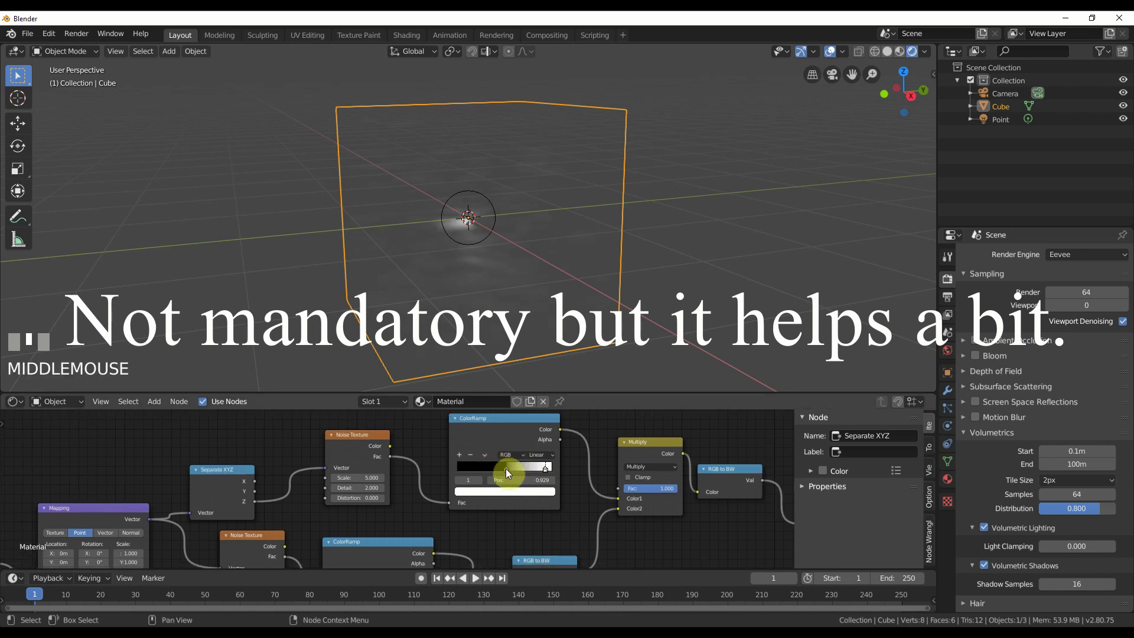
drag(506, 469, 481, 467)
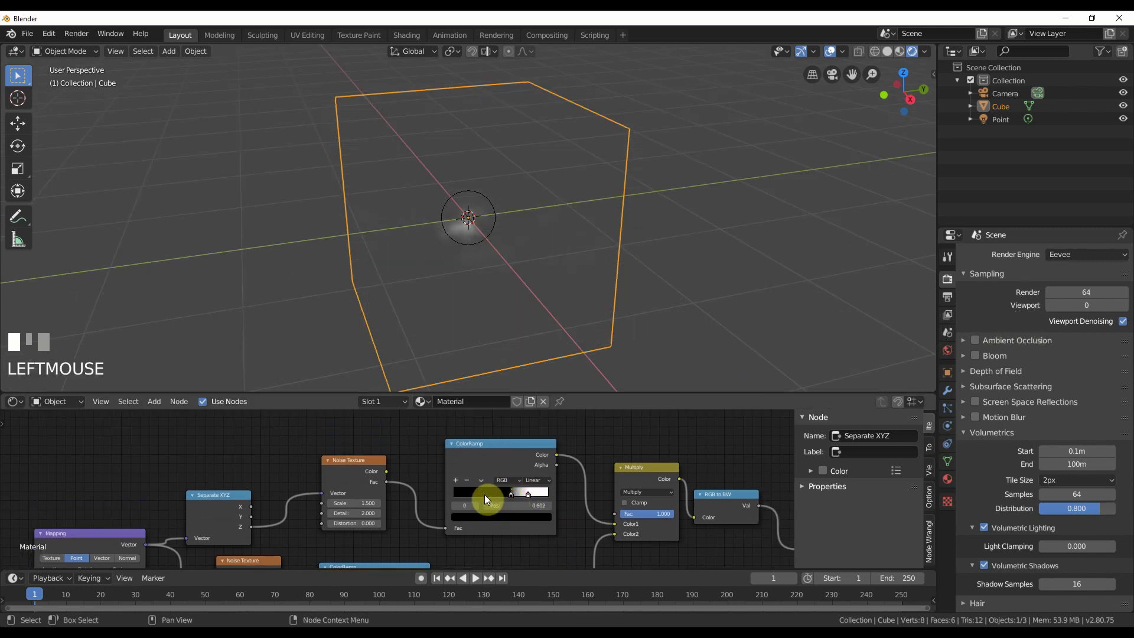
drag(486, 495, 511, 496)
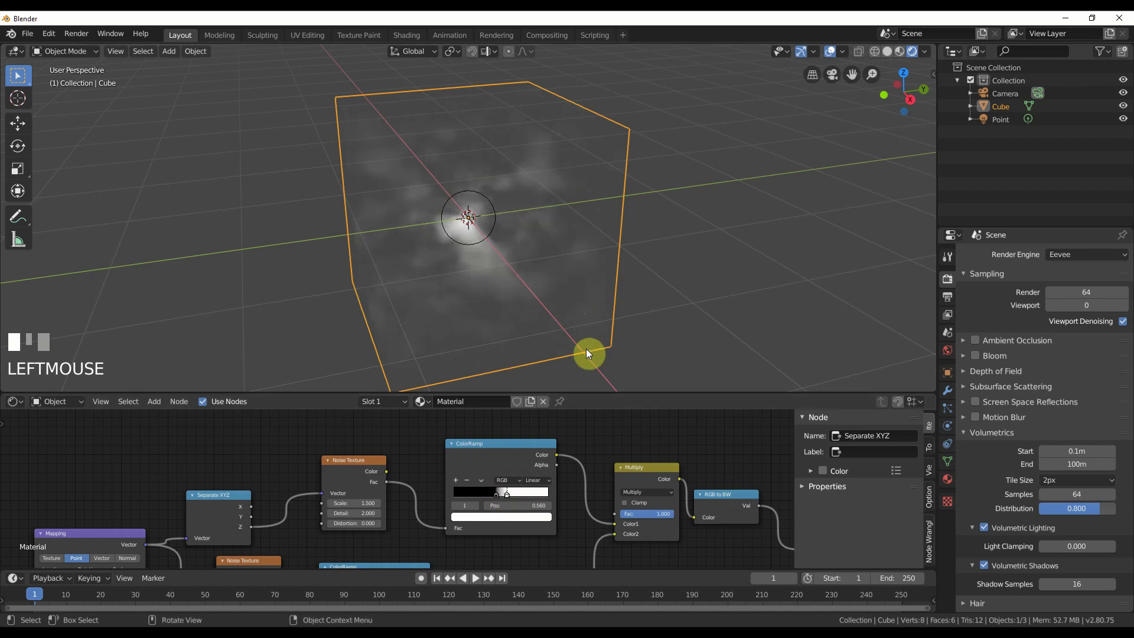
Step: Shift the cloud ramp stop to soften the clouds and raise the Multiply density value to 11.400
middle_drag(583, 517, 494, 455)
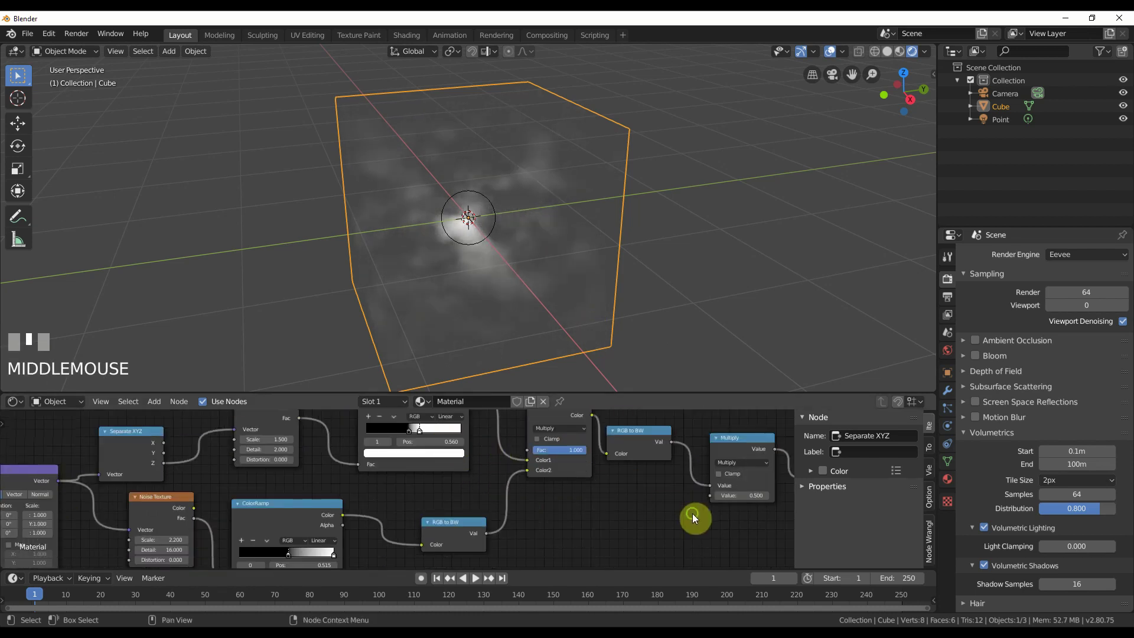
middle_drag(666, 520, 572, 534)
drag(579, 510, 626, 509)
middle_drag(641, 287, 644, 264)
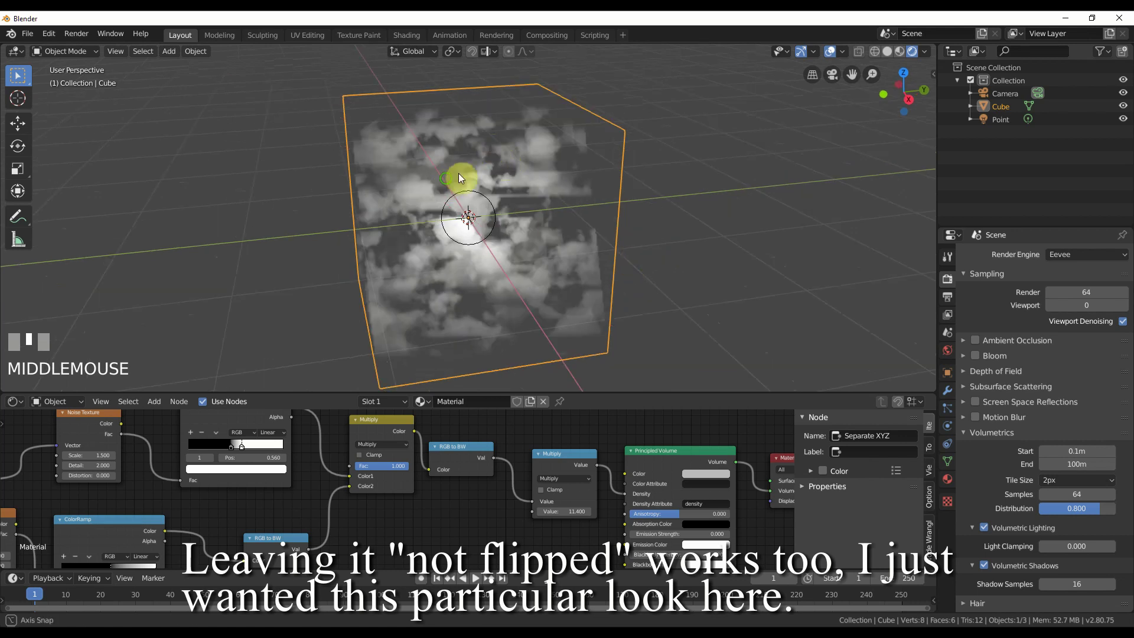
middle_drag(465, 170, 438, 176)
scroll(432, 169, up, 3)
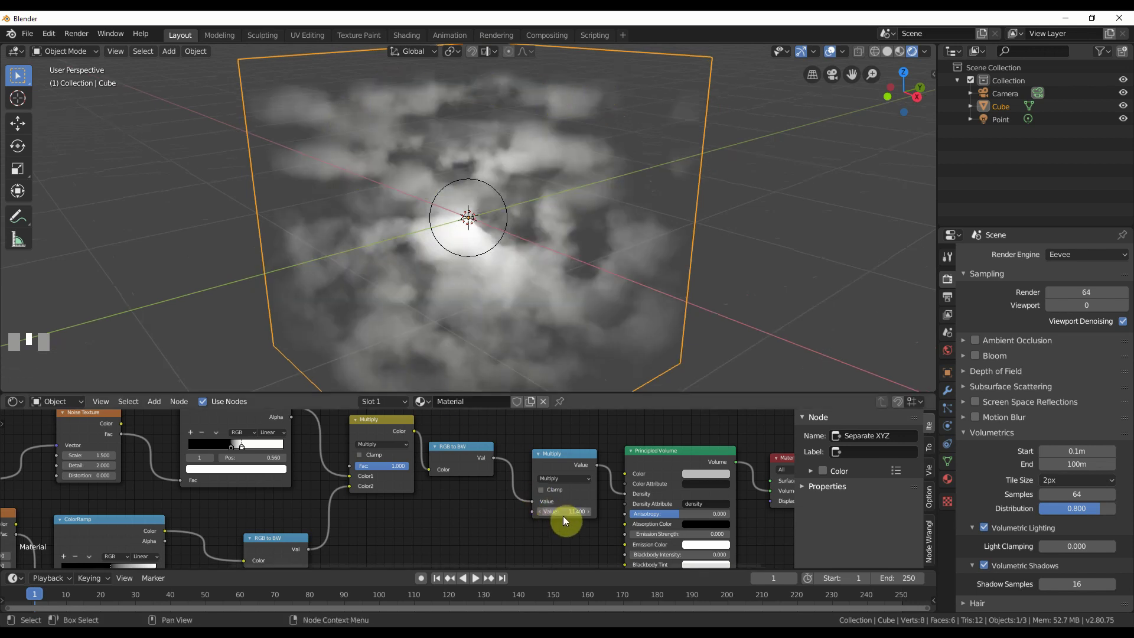
Step: Set the Multiply node's density value back down to 11.100
drag(570, 512, 532, 512)
middle_drag(532, 295, 509, 295)
scroll(509, 295, down, 4)
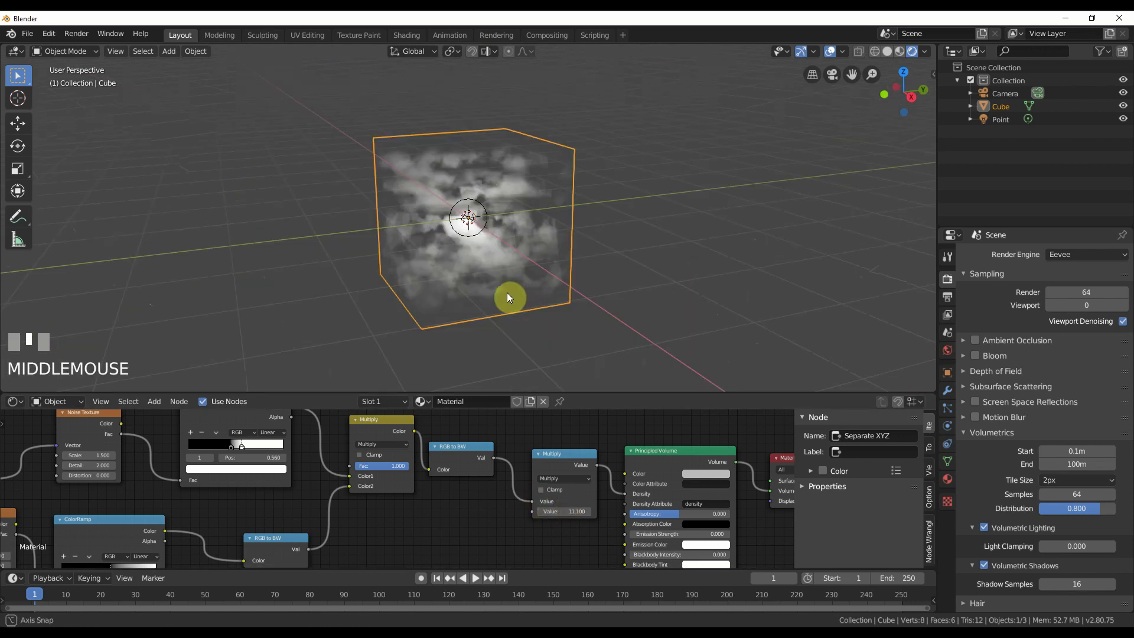
Step: Flatten the cloud cube into a thin slab by scaling it down along Z
click(459, 177)
key(shift+space)
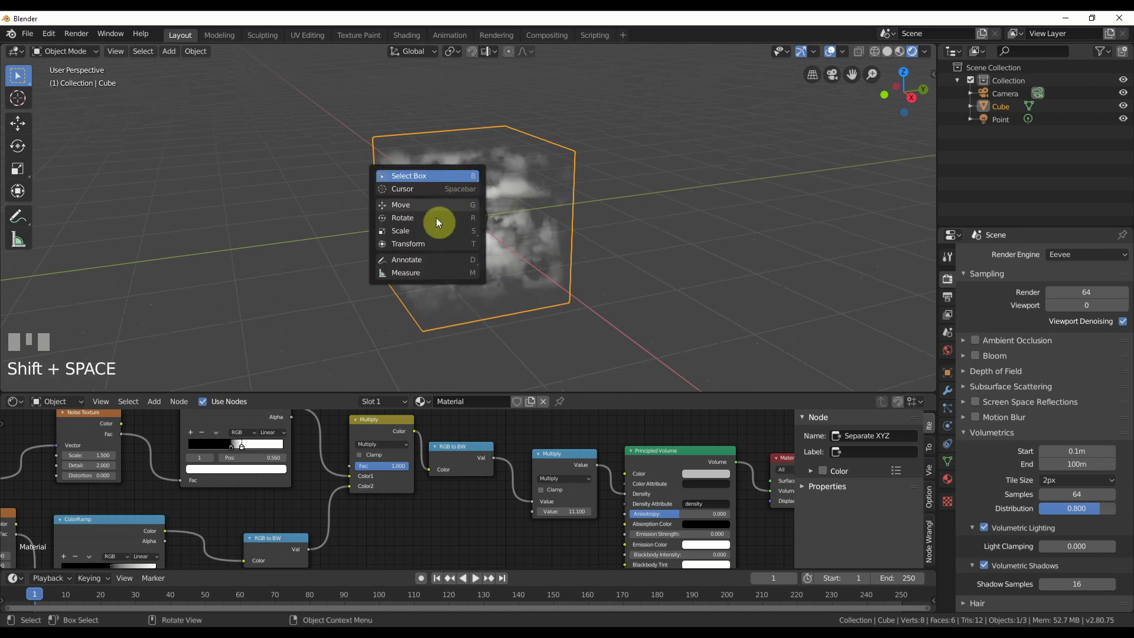
click(432, 228)
drag(468, 168, 469, 212)
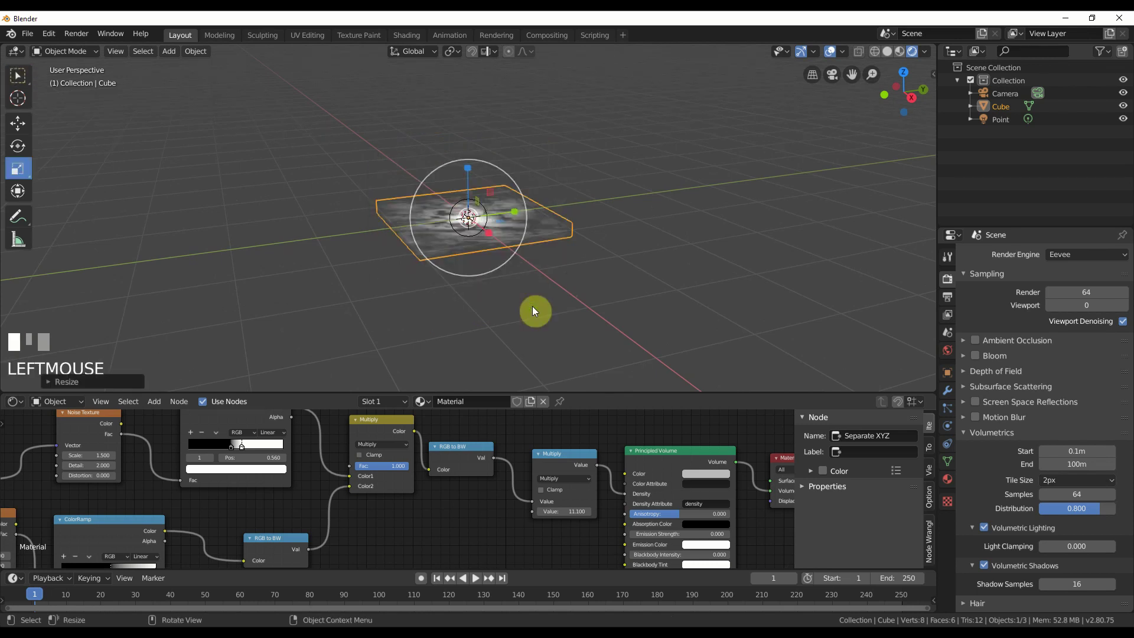
middle_drag(533, 306, 533, 306)
Step: Look through the camera, enable Lock Camera to View, and bring it close to the cloud layer
key(KP_0)
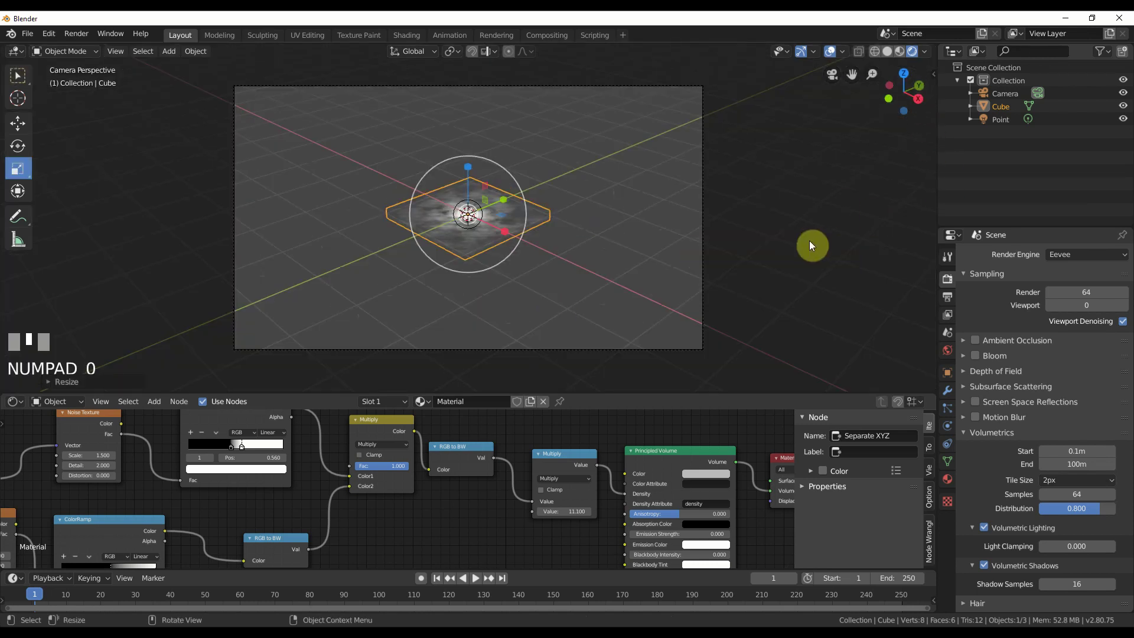
key(n)
click(929, 98)
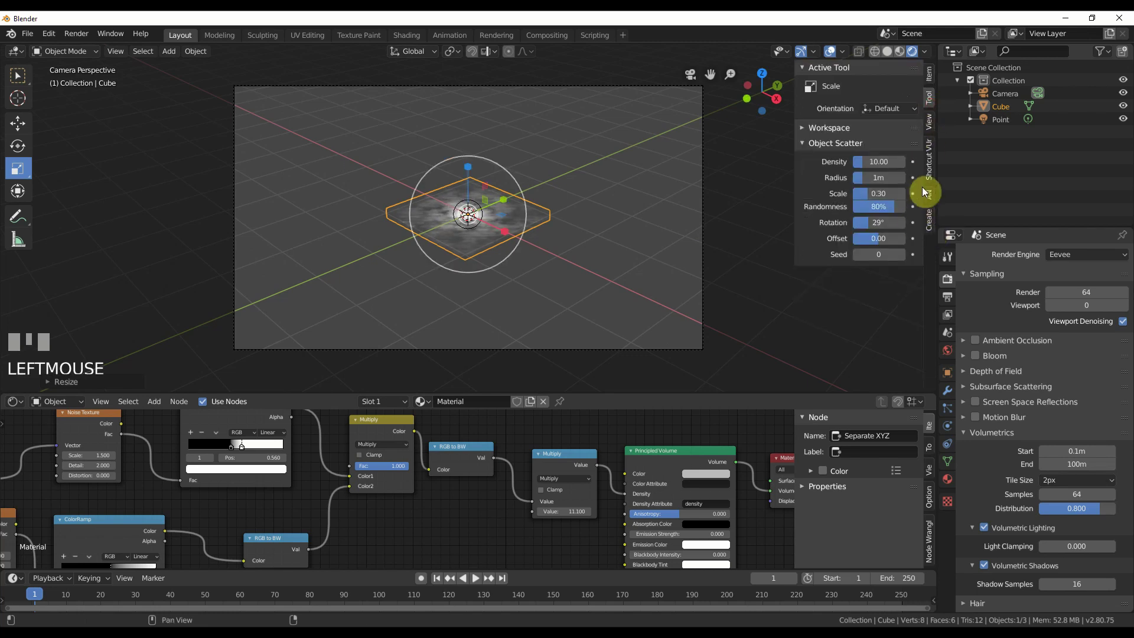
click(930, 126)
click(913, 225)
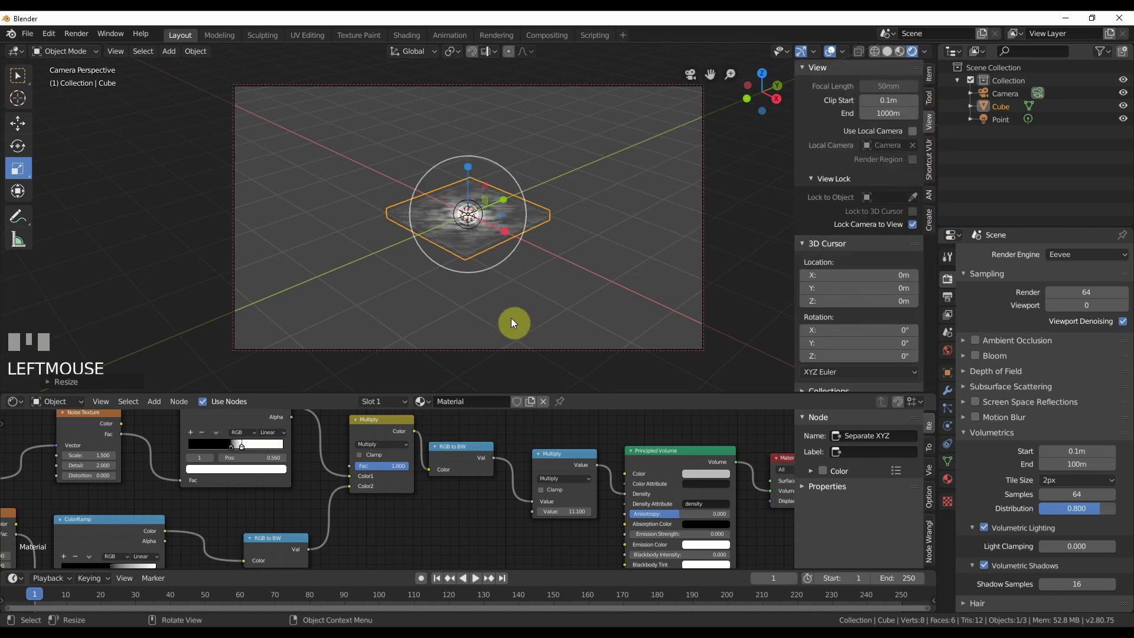
middle_drag(511, 317, 526, 290)
scroll(528, 291, up, 4)
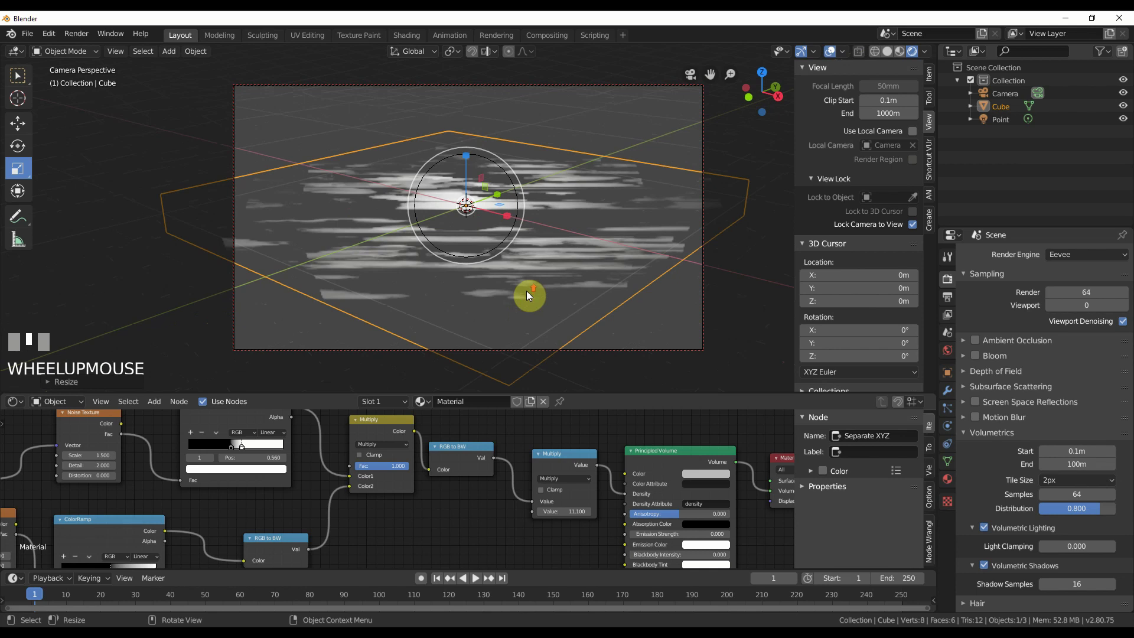
middle_drag(523, 276, 547, 264)
scroll(523, 269, up, 3)
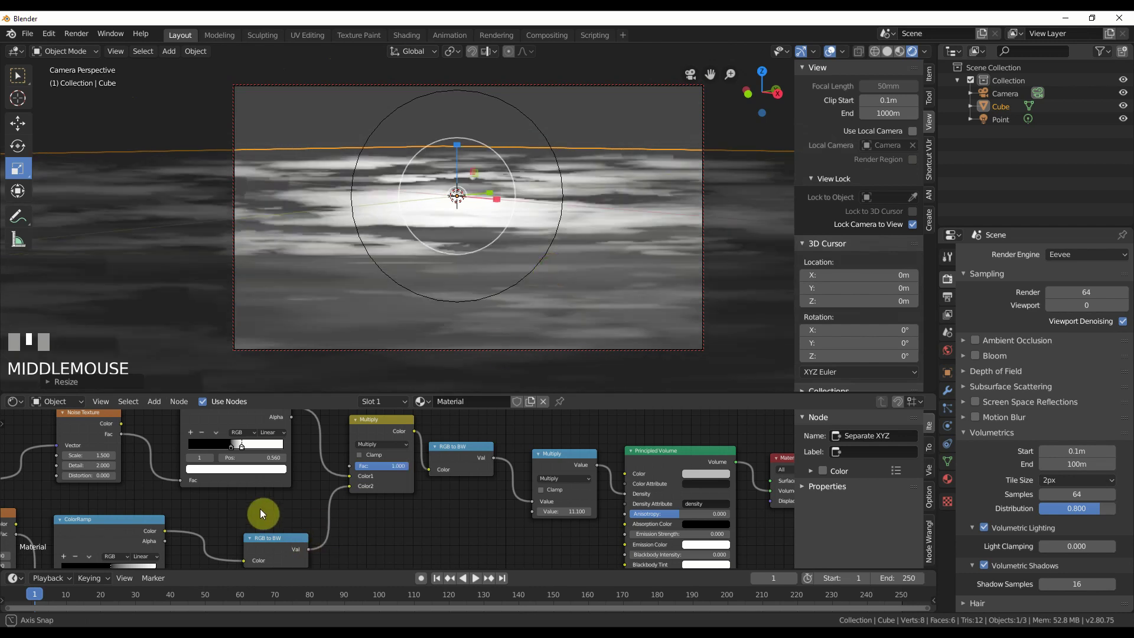
Step: Set the Mapping node's Z scale to 0.200 to squash the clouds vertically
middle_drag(375, 428, 208, 561)
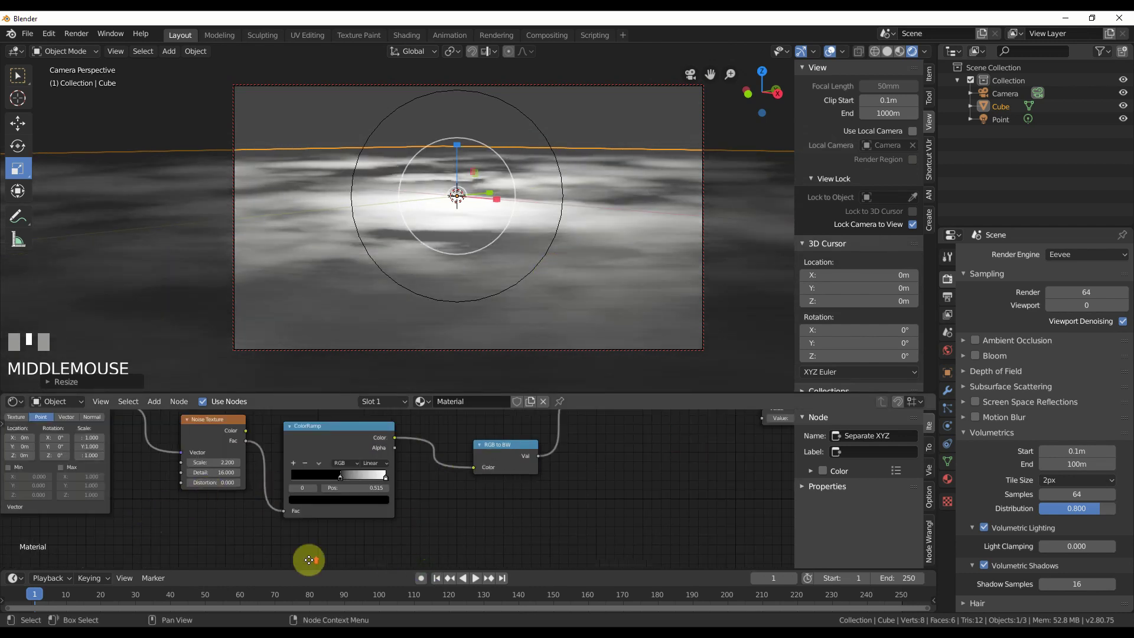
scroll(151, 506, up, 2)
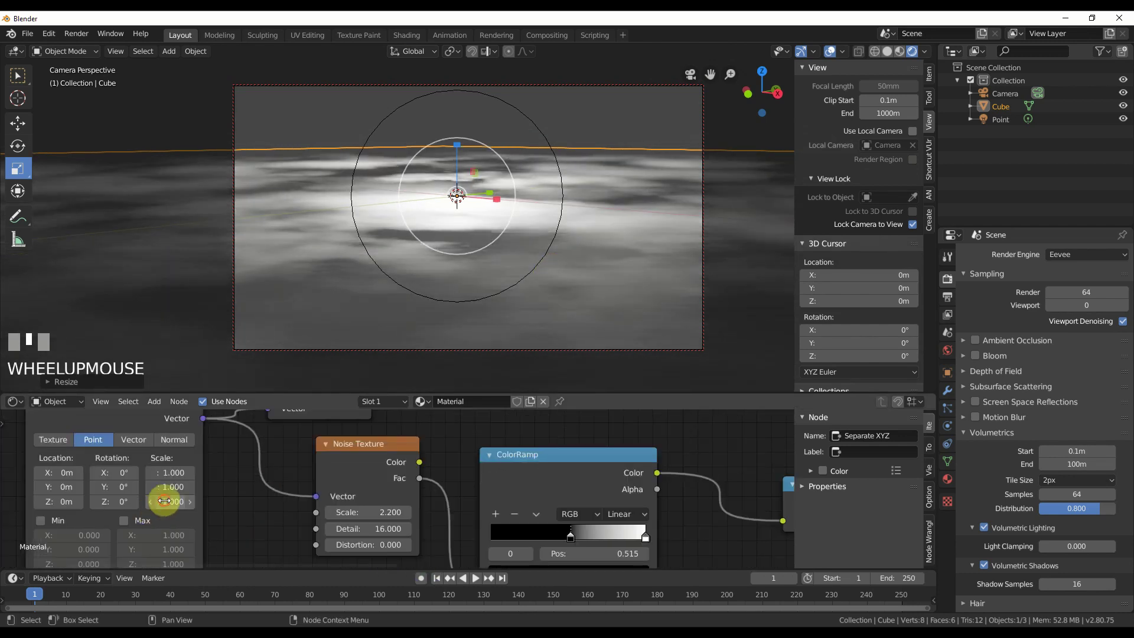
click(151, 505)
mouse_move(153, 504)
mouse_down()
mouse_move(180, 504)
mouse_move(139, 504)
mouse_move(155, 502)
mouse_up()
Step: Raise the Noise Texture's Scale to 3.500 for finer clouds
middle_drag(471, 308, 476, 325)
scroll(477, 324, down, 2)
middle_drag(390, 512, 406, 500)
drag(406, 501, 428, 501)
click(107, 34)
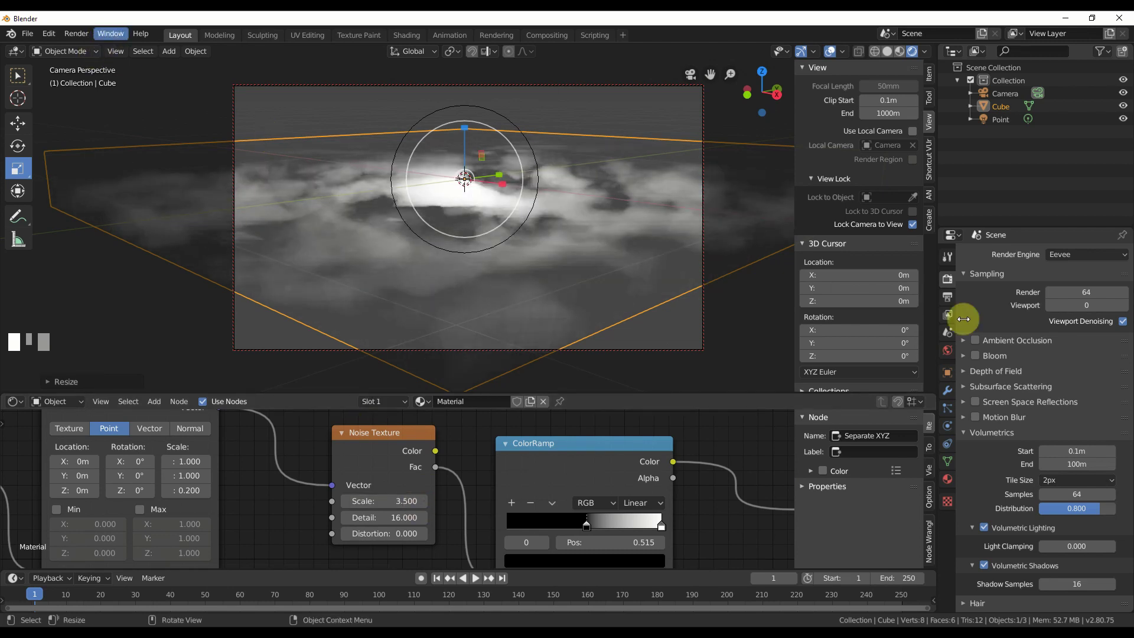
Step: Give the World a light-blue background color and slide the ColorRamp black stop to Pos 0.510
click(947, 350)
drag(563, 531, 586, 532)
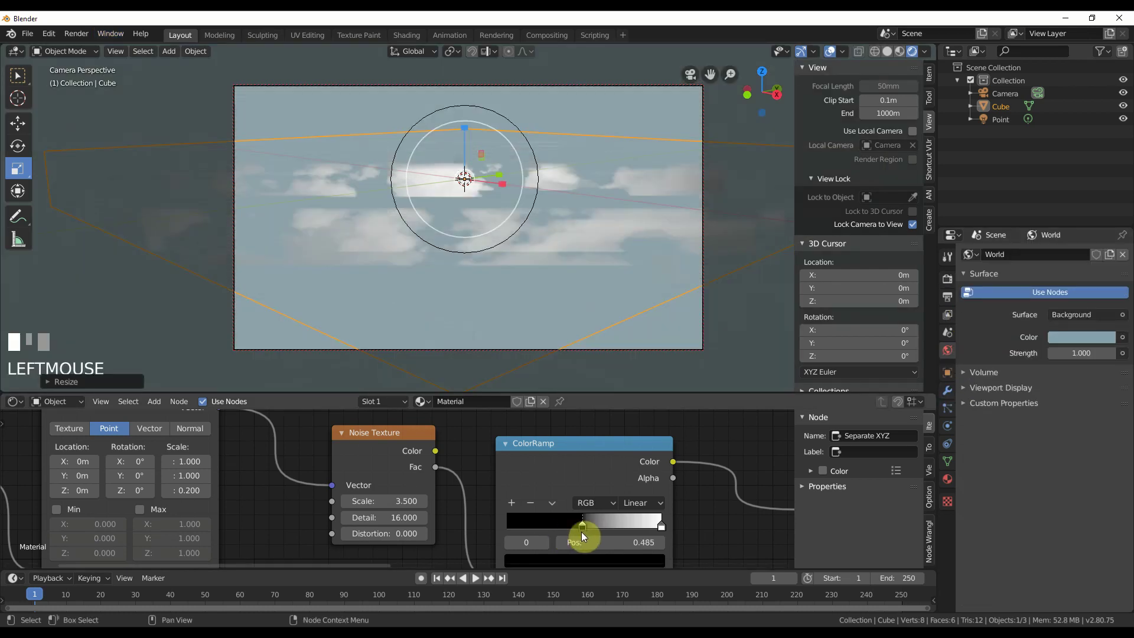
mouse_move(505, 340)
middle_down()
mouse_move(505, 325)
mouse_move(518, 328)
middle_up()
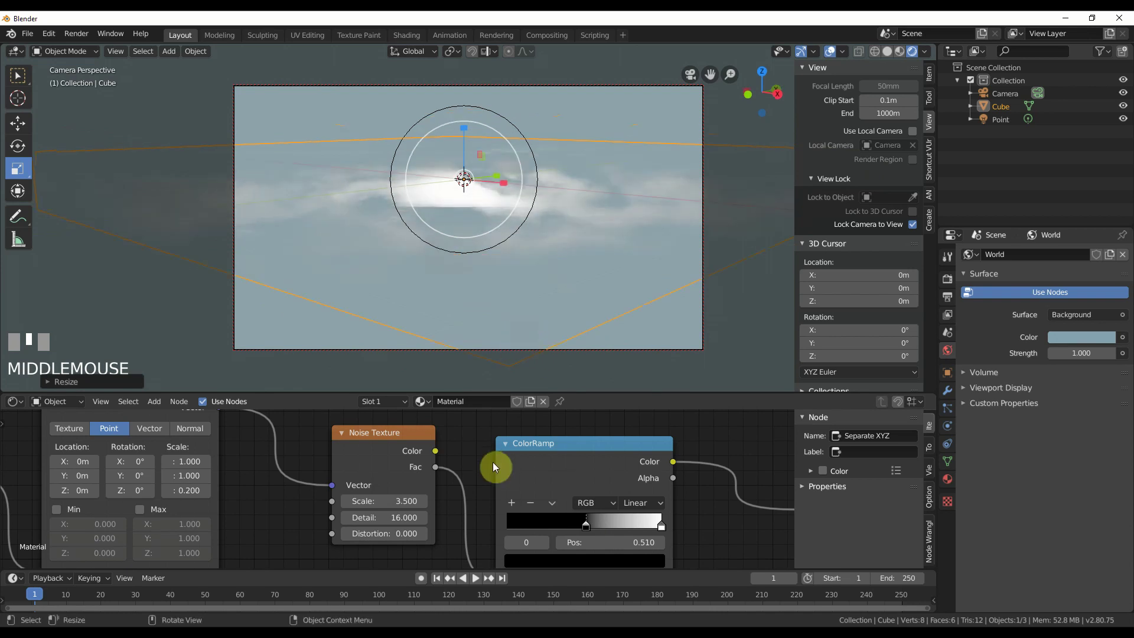
scroll(492, 461, down, 1)
scroll(578, 453, down, 2)
middle_drag(578, 453, 560, 485)
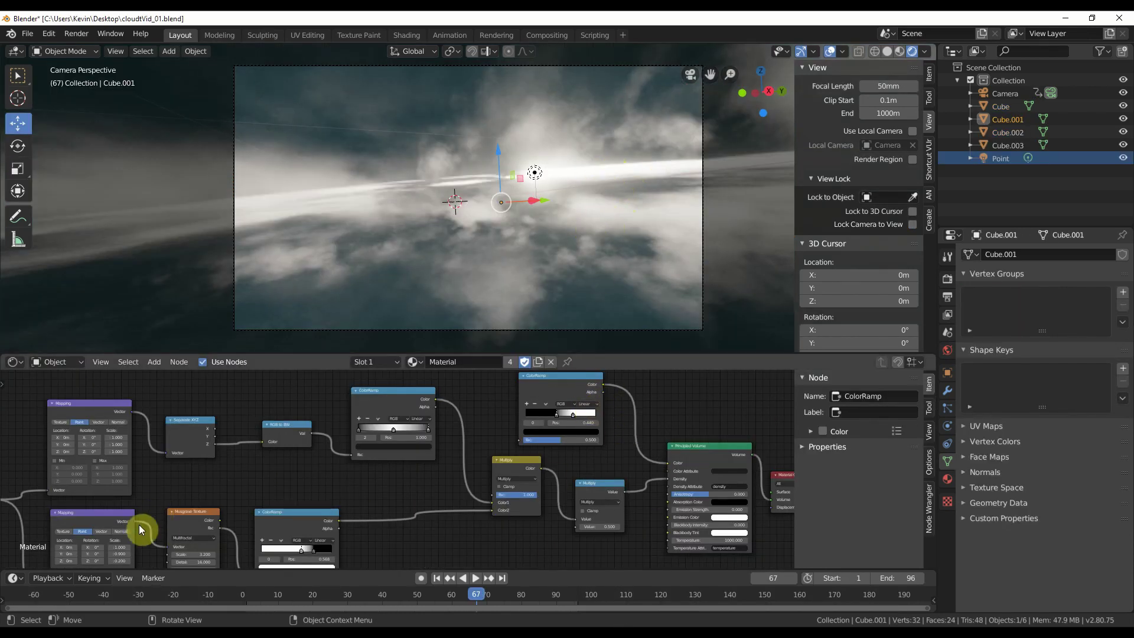
Step: Leave the camera view, zoom out, and select the Cube.003 slab among the stacked clouds
scroll(605, 487, down, 1)
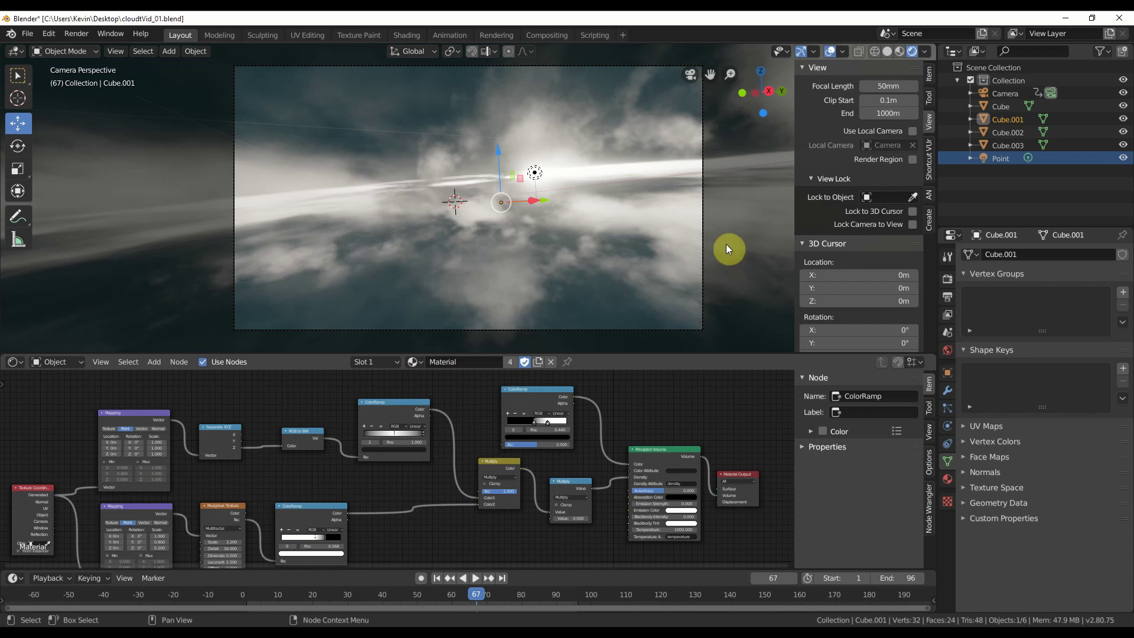
click(913, 224)
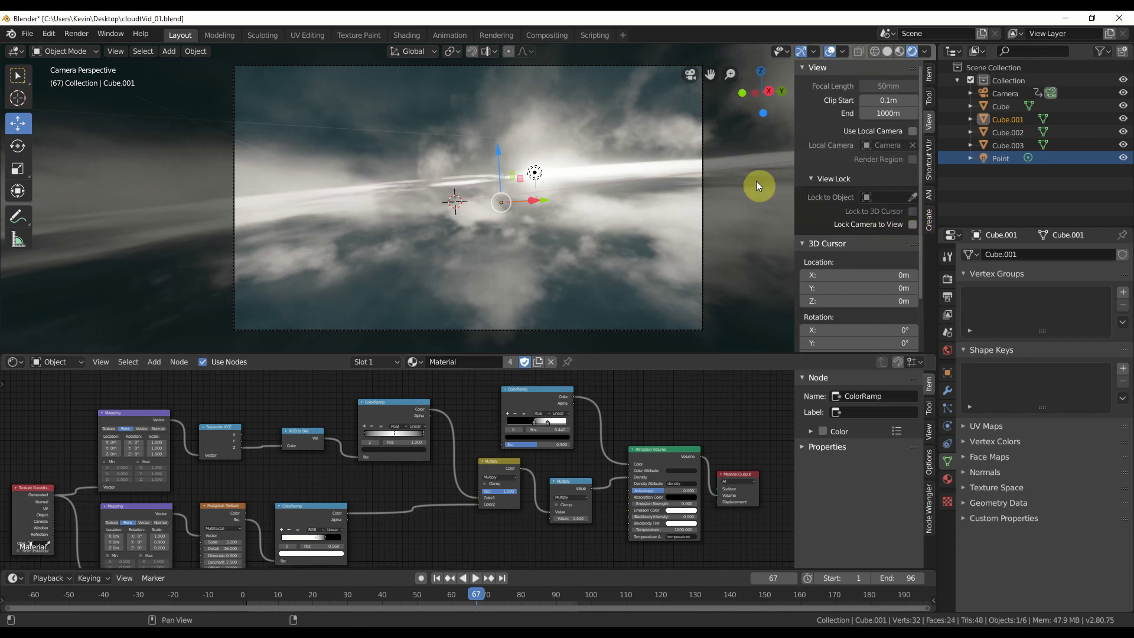
key(KP_0)
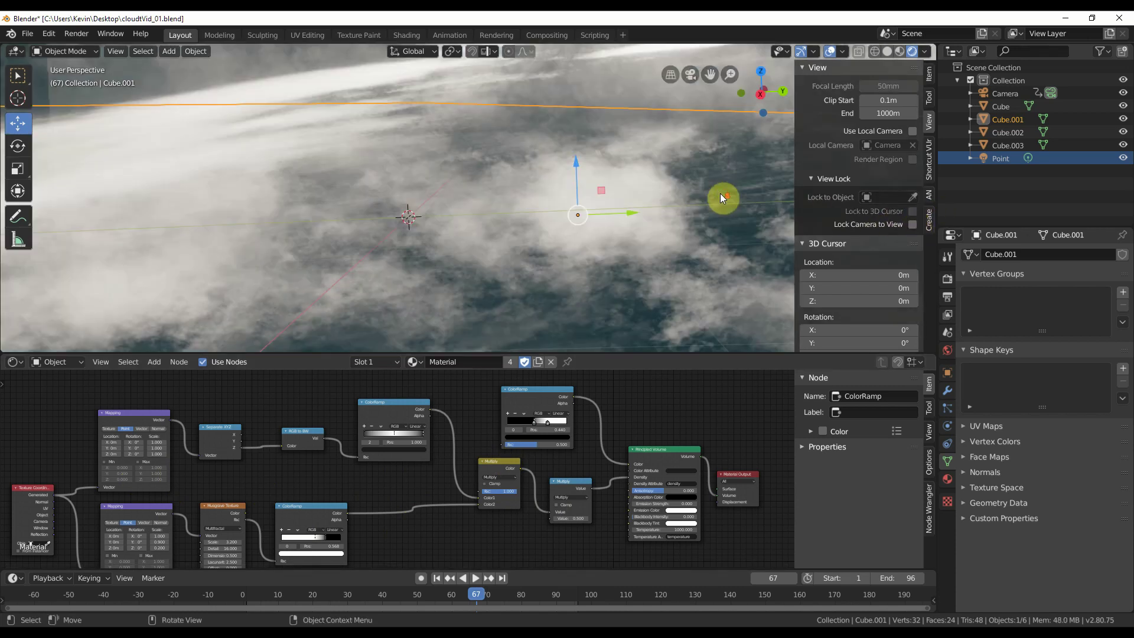
click(621, 211)
scroll(621, 211, down, 10)
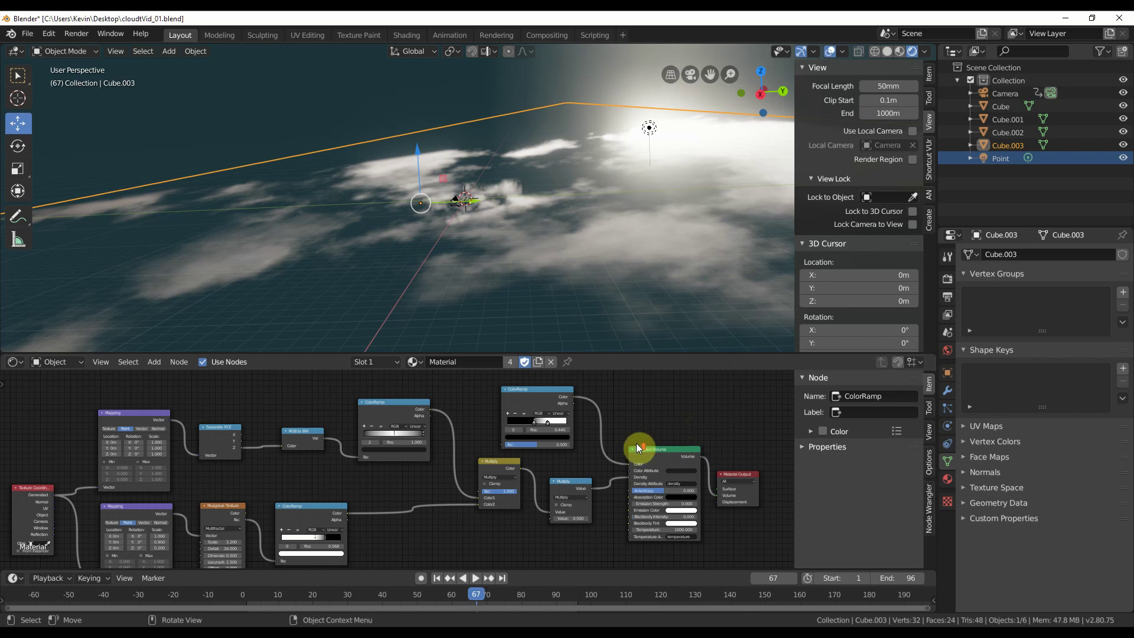
Step: Select the Point light, review Bloom (radius 6.500, intensity 0.100), and return to camera view
scroll(640, 450, up, 2)
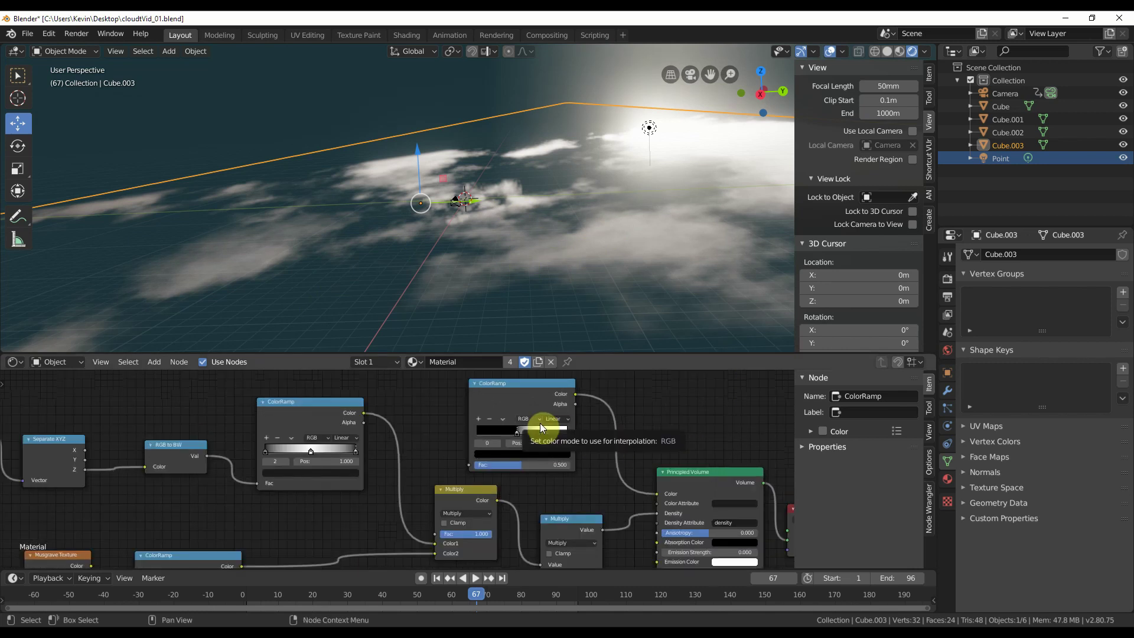
scroll(551, 433, up, 2)
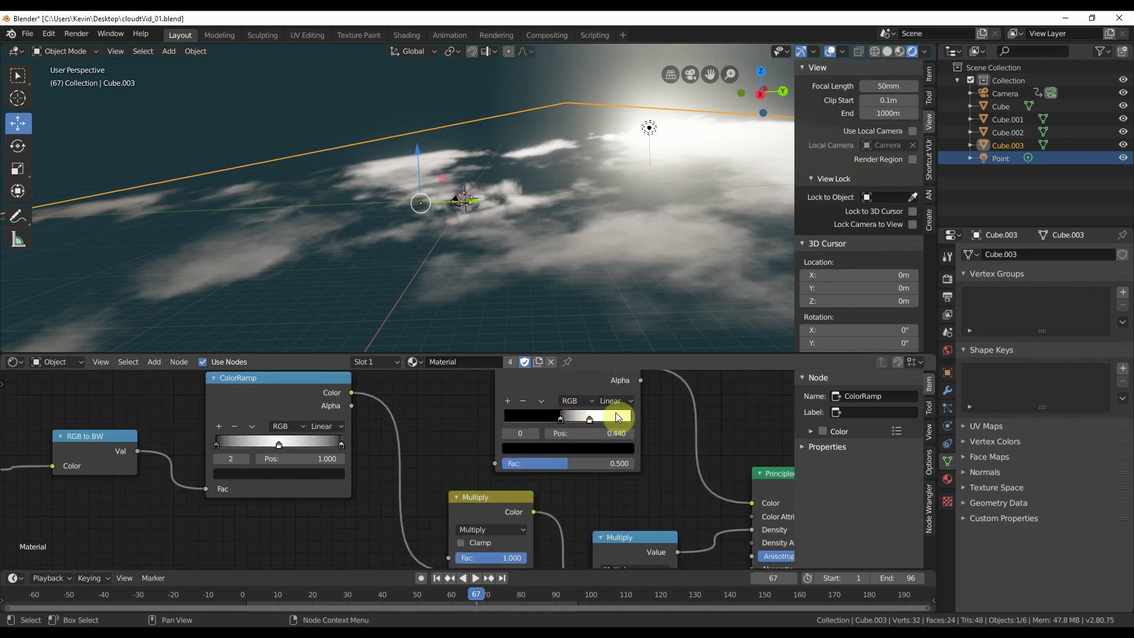
scroll(686, 418, down, 2)
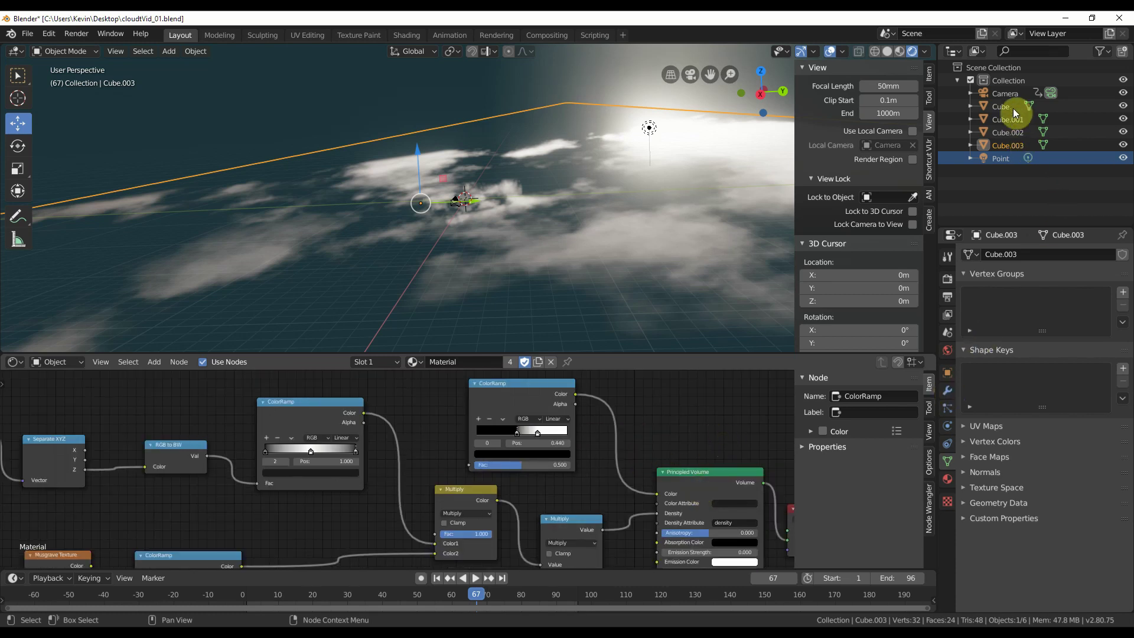
click(1001, 158)
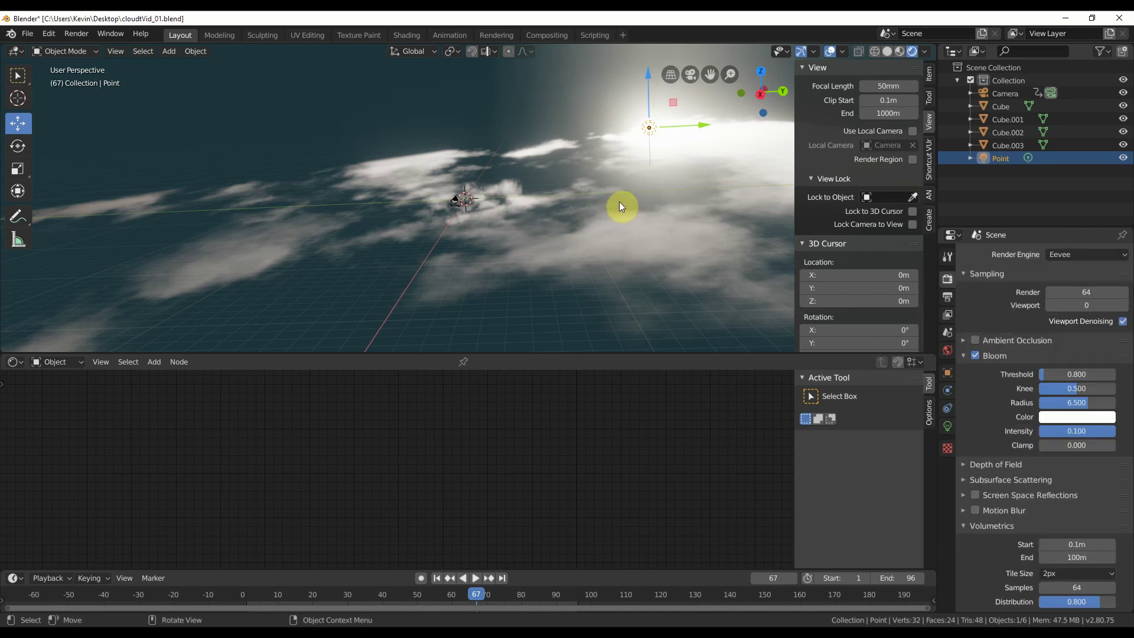
key(KP_0)
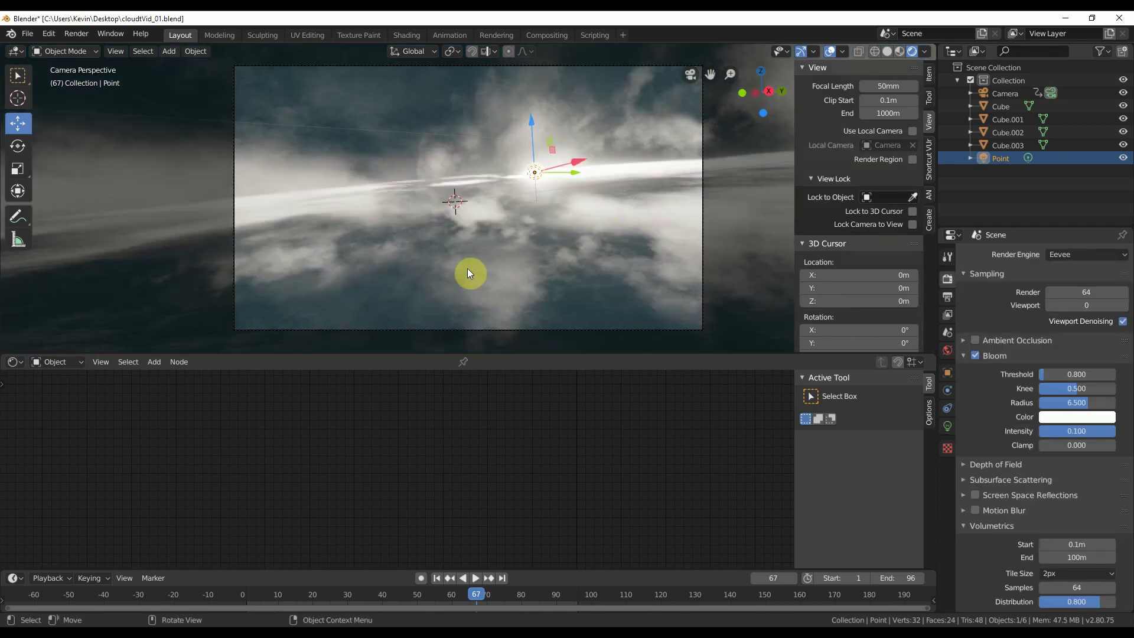
Step: Play back the camera's cloud fly-through animation over frames 1–96
key(space)
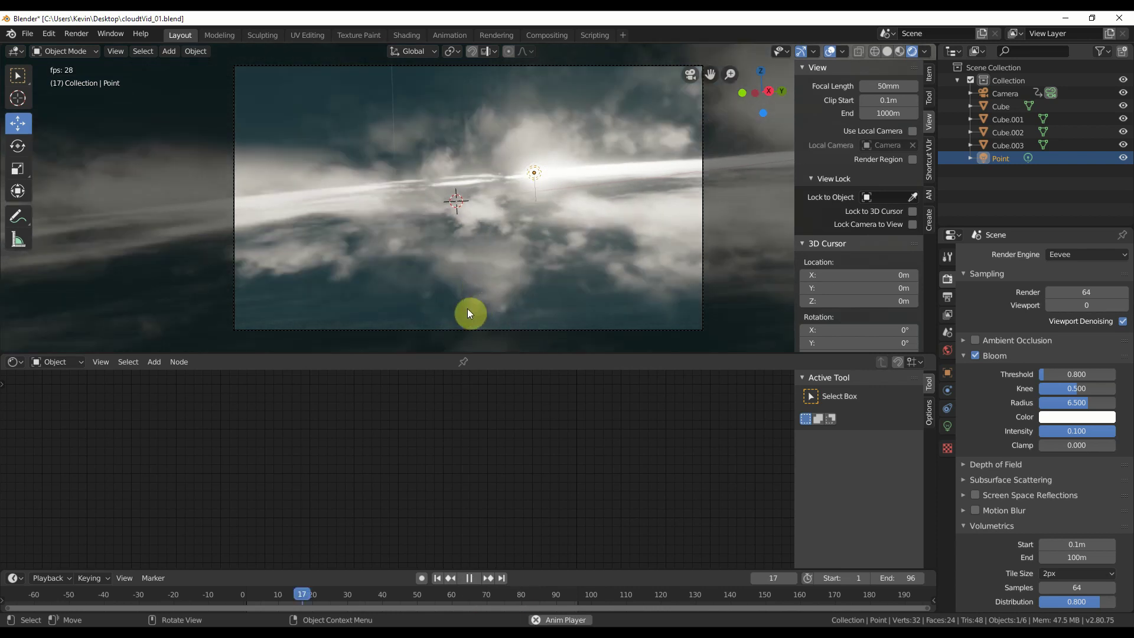